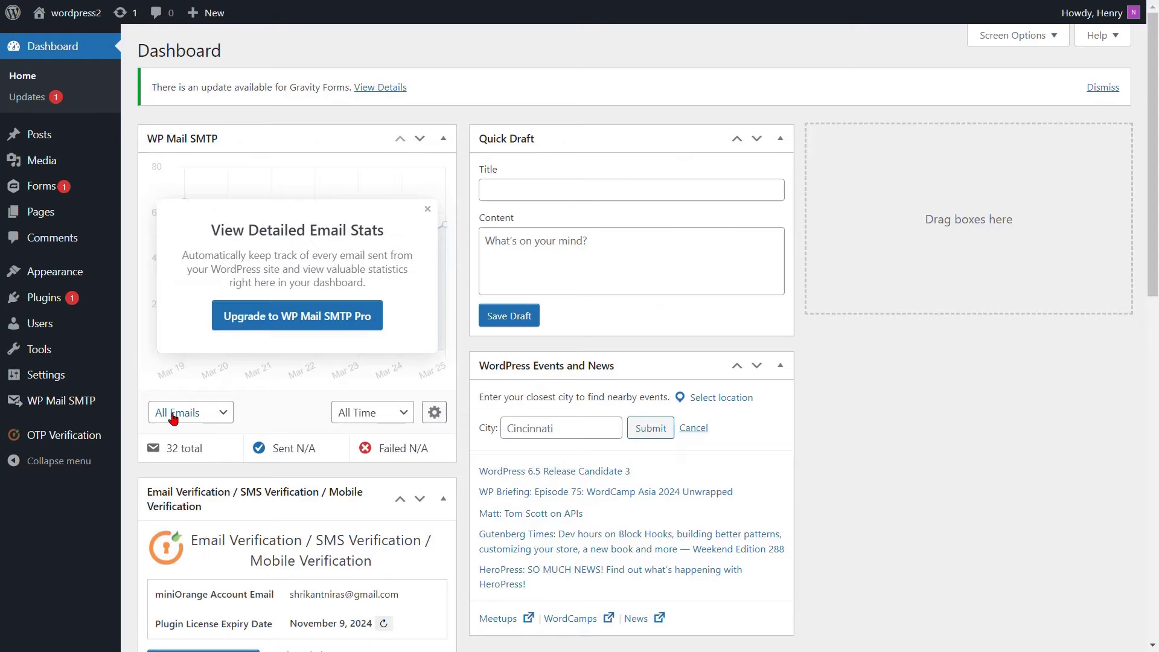
# Step: Open the OTP Verification plugin's Forms page from the admin sidebar
pyautogui.moveTo(61, 437)
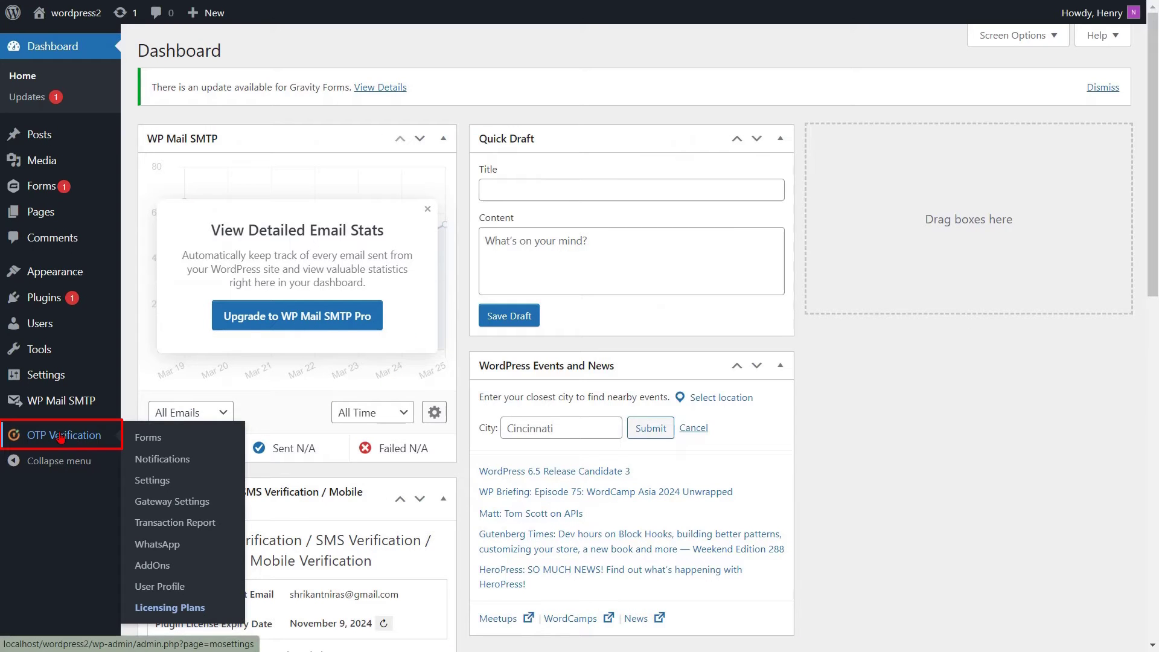
pyautogui.click(60, 438)
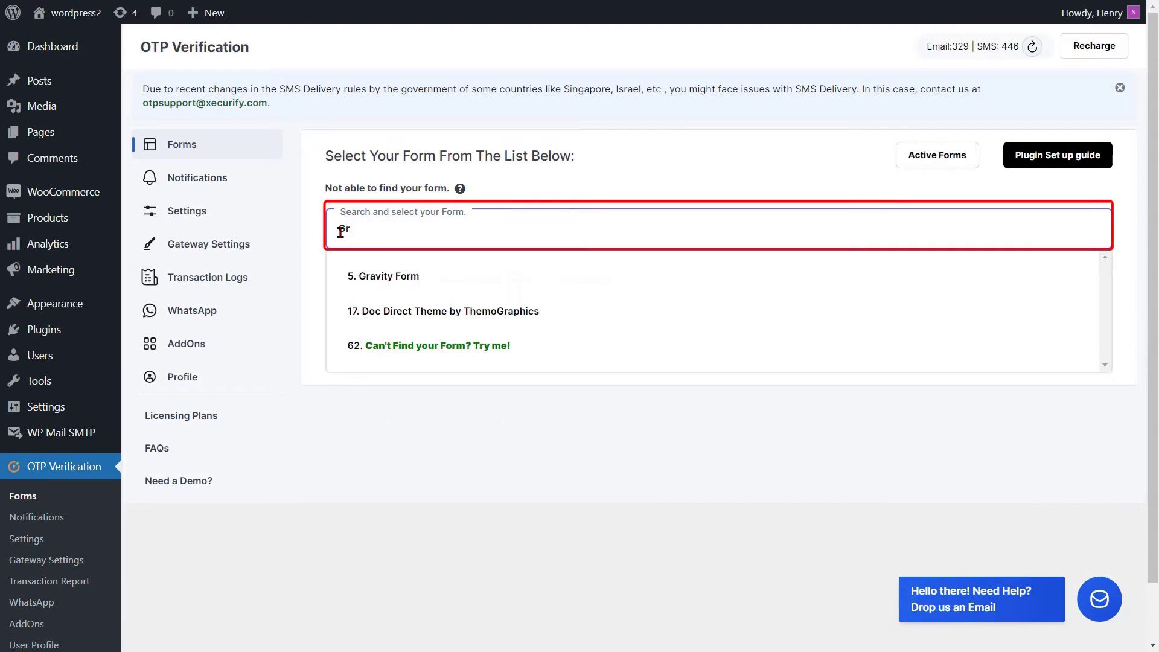
# Step: Filter the supported forms and enable '5. Gravity Form' to show its OTP settings
pyautogui.write('vity')
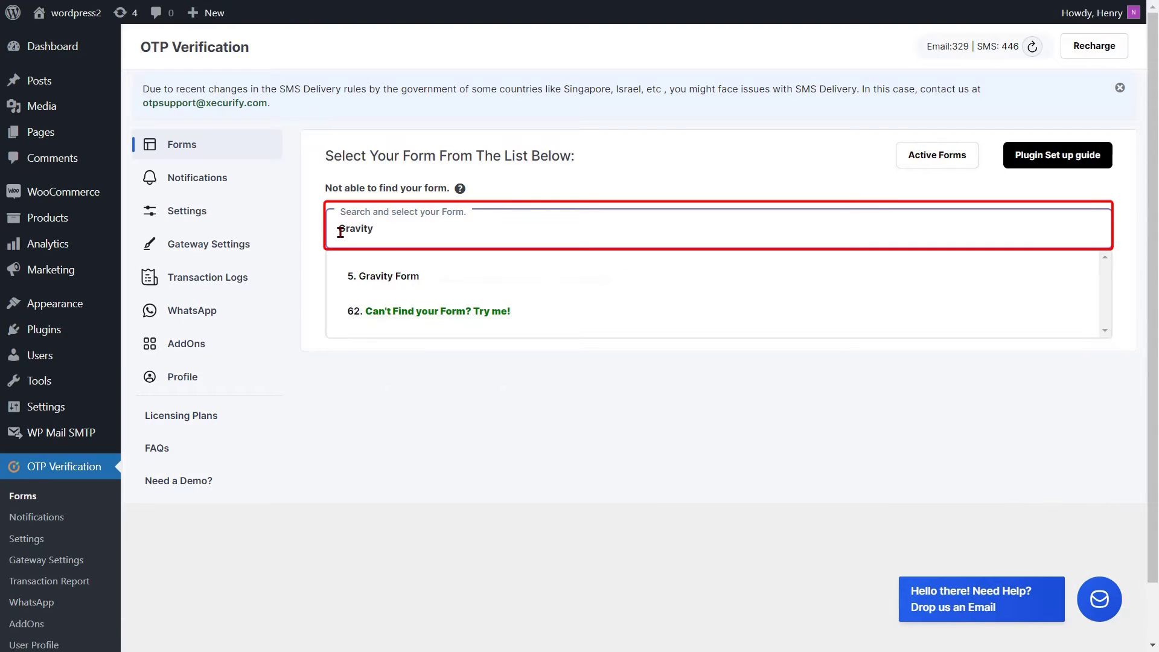
pyautogui.click(422, 278)
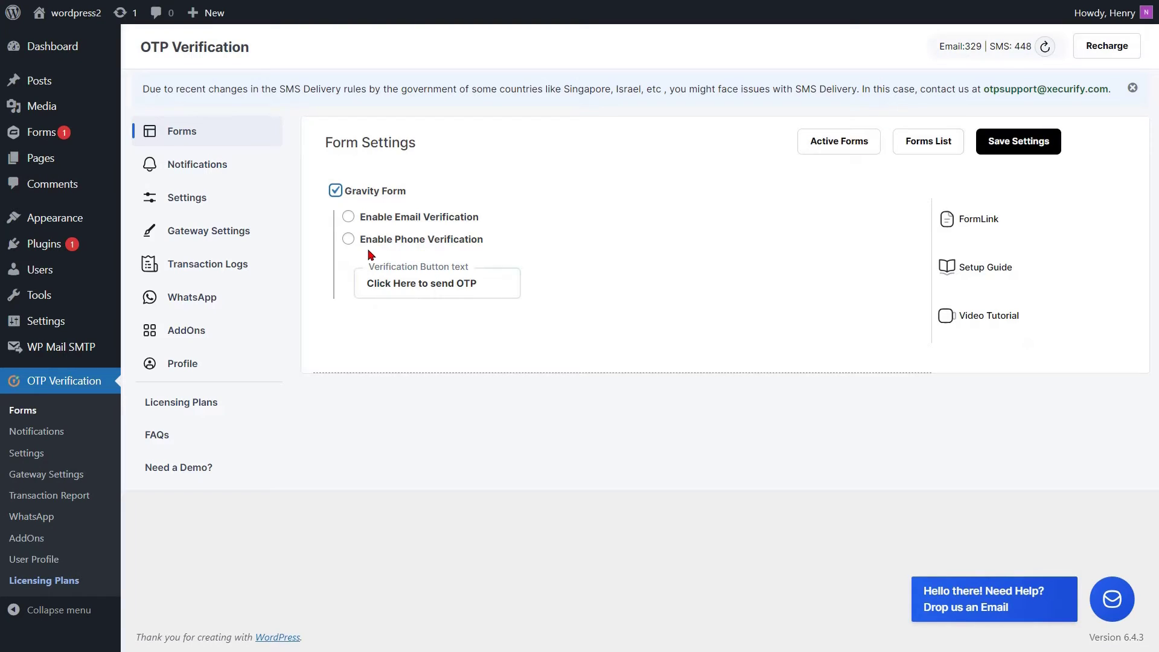
# Step: Enable phone verification for Gravity Form and view the Gravity Forms list showing Contact Us ID 1
pyautogui.click(347, 240)
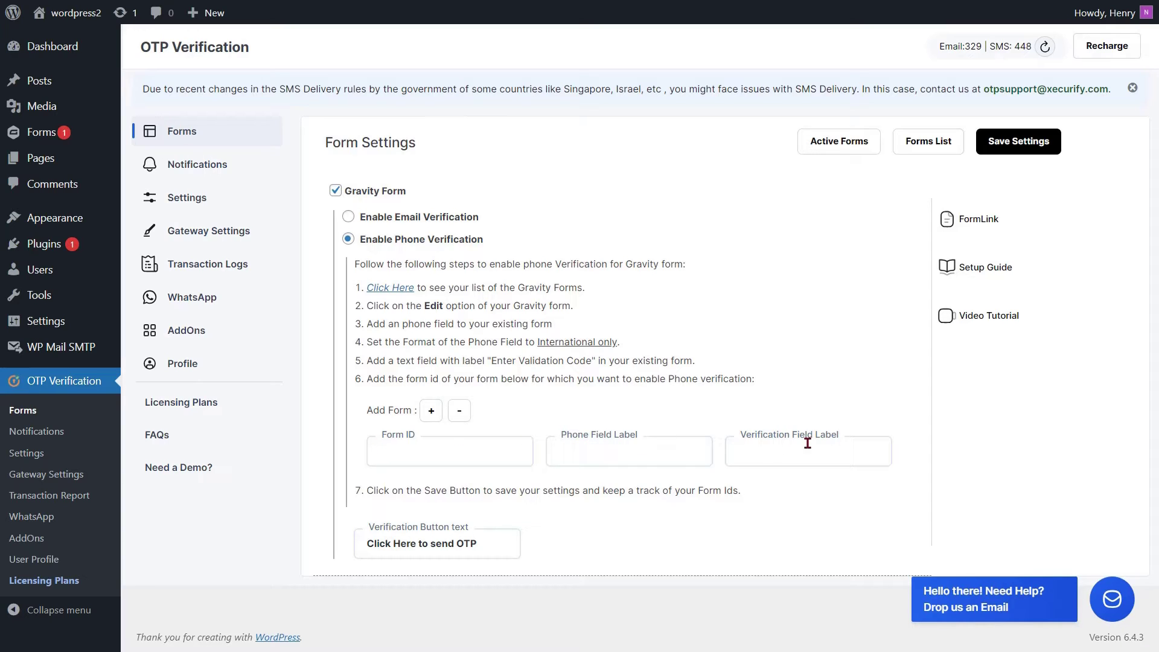
pyautogui.click(397, 290)
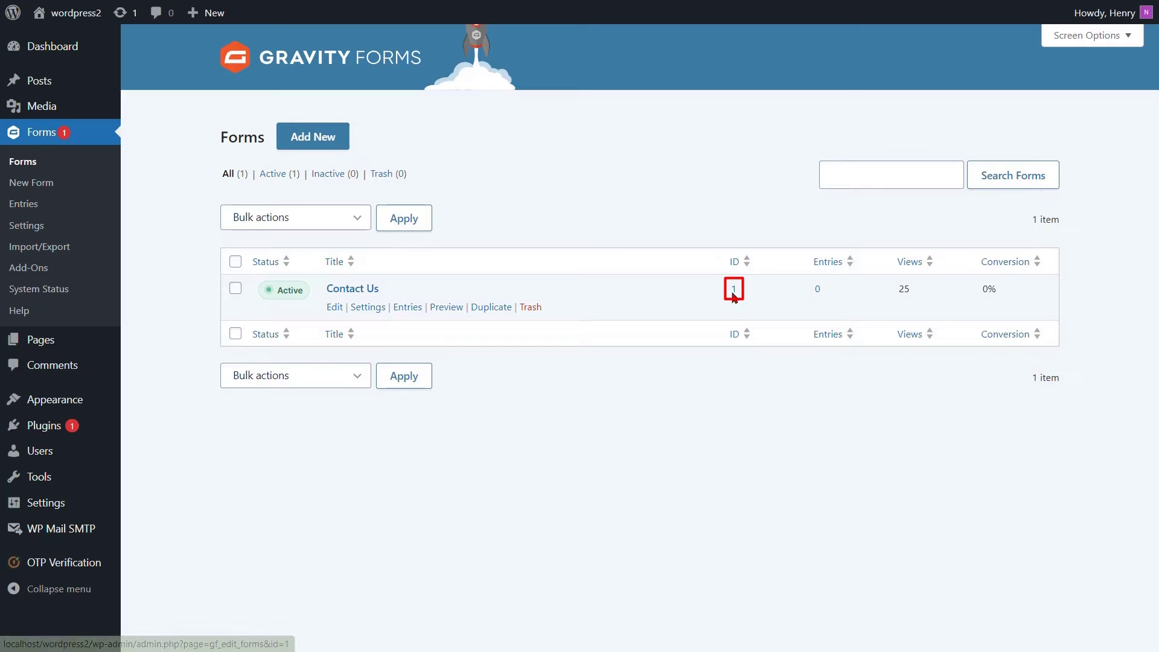
# Step: Return to the OTP settings and enter 1 as the phone verification Form ID
pyautogui.hotkey('ctrl', 'w')
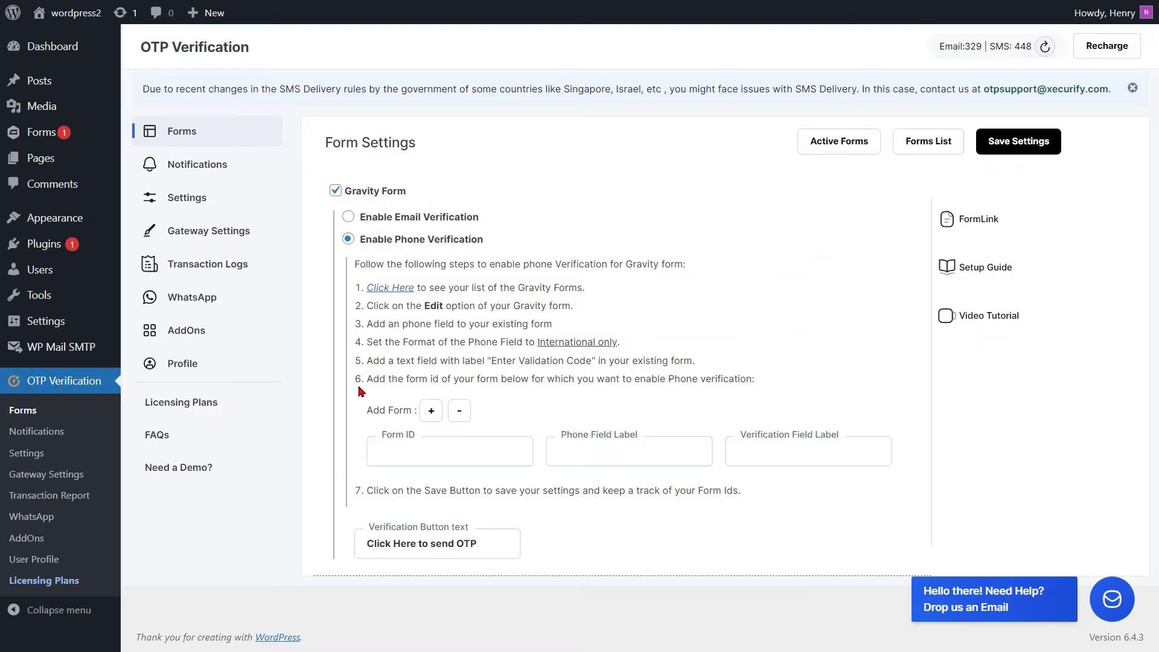
pyautogui.click(390, 455)
pyautogui.write('1')
# Step: Open the Contact Us form in the Gravity Forms editor
pyautogui.hotkey('ctrl', 'Tab')
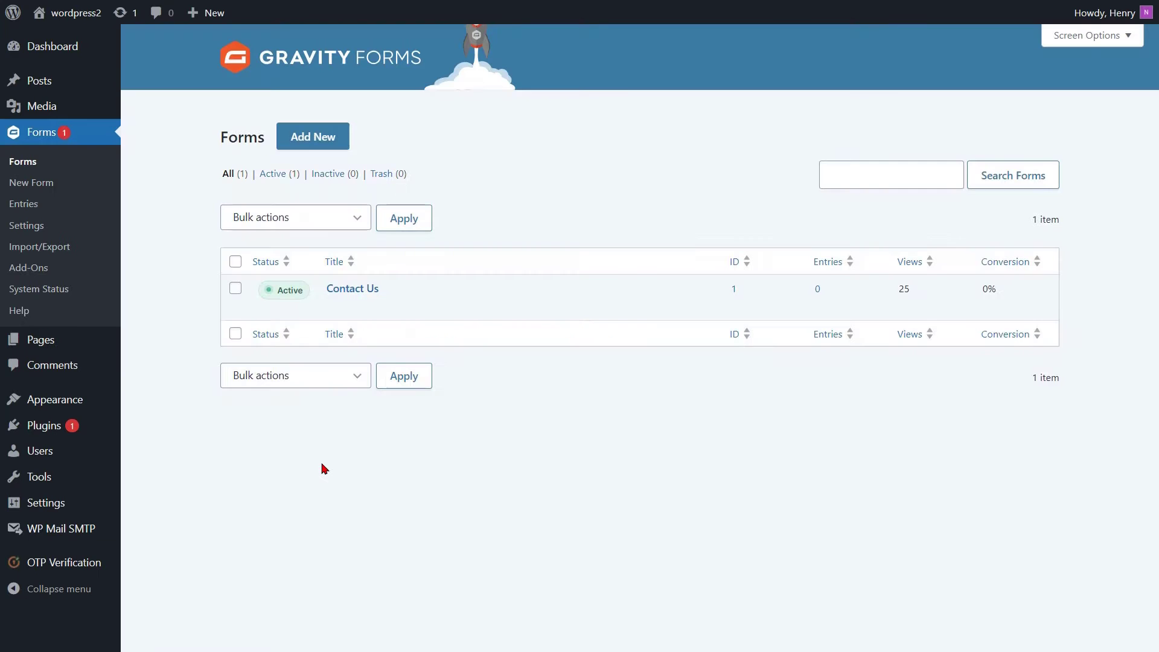
pyautogui.moveTo(381, 288)
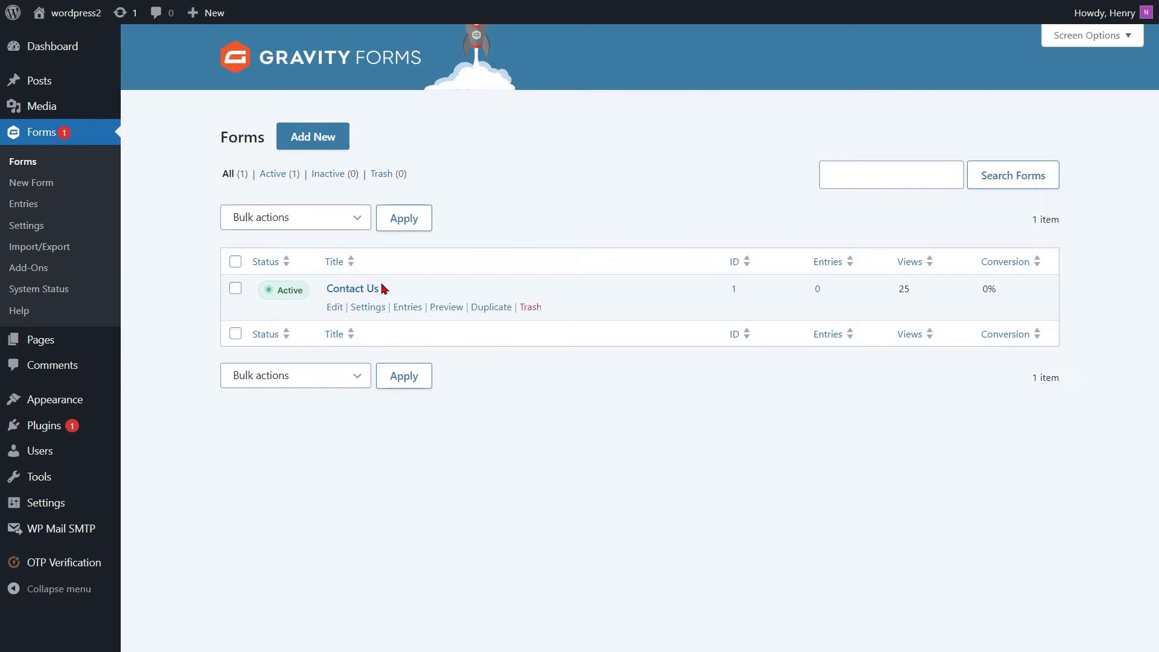
pyautogui.click(335, 308)
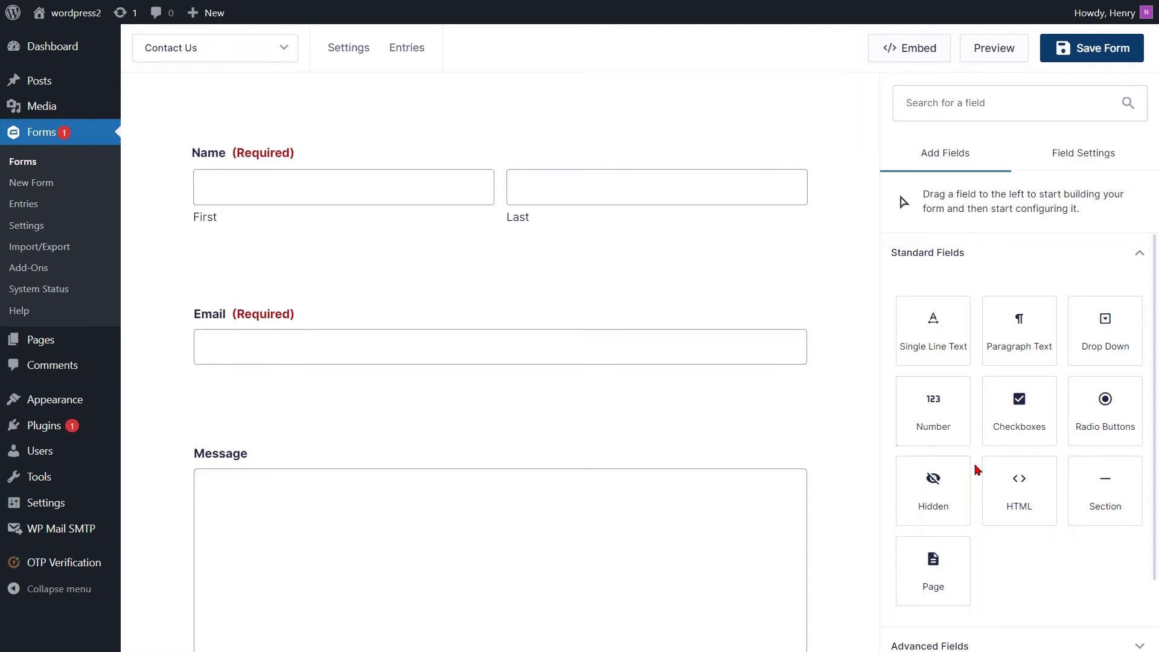
# Step: Add a required Phone field with International format between Email and Message
pyautogui.scroll(-2, 984, 543)
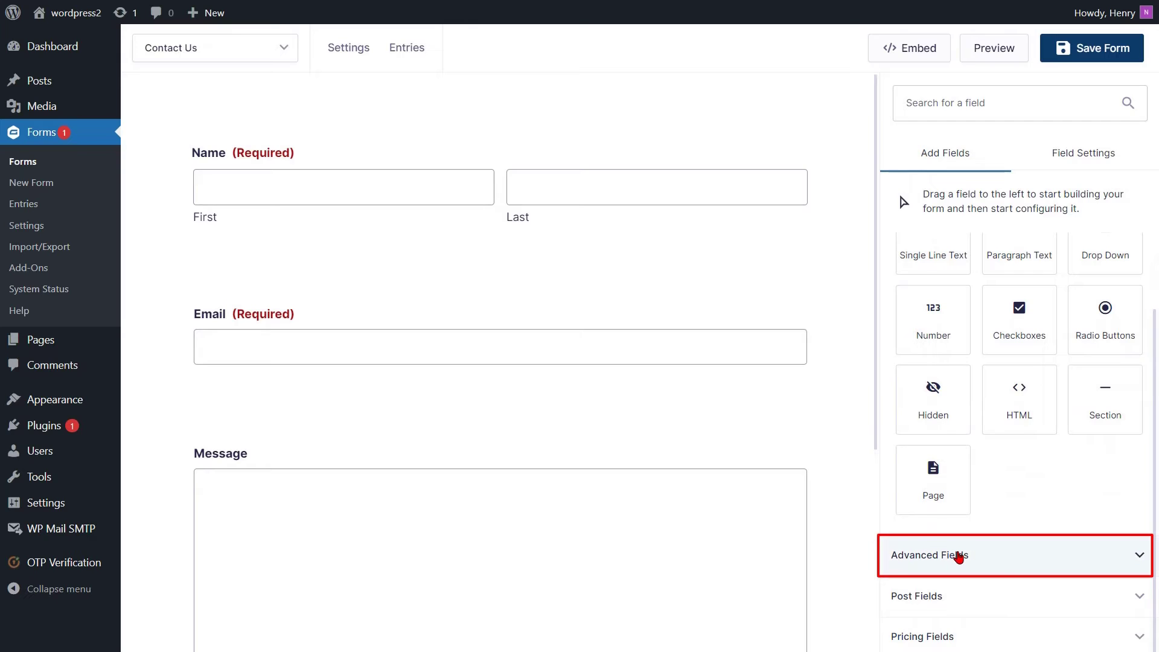
pyautogui.click(959, 556)
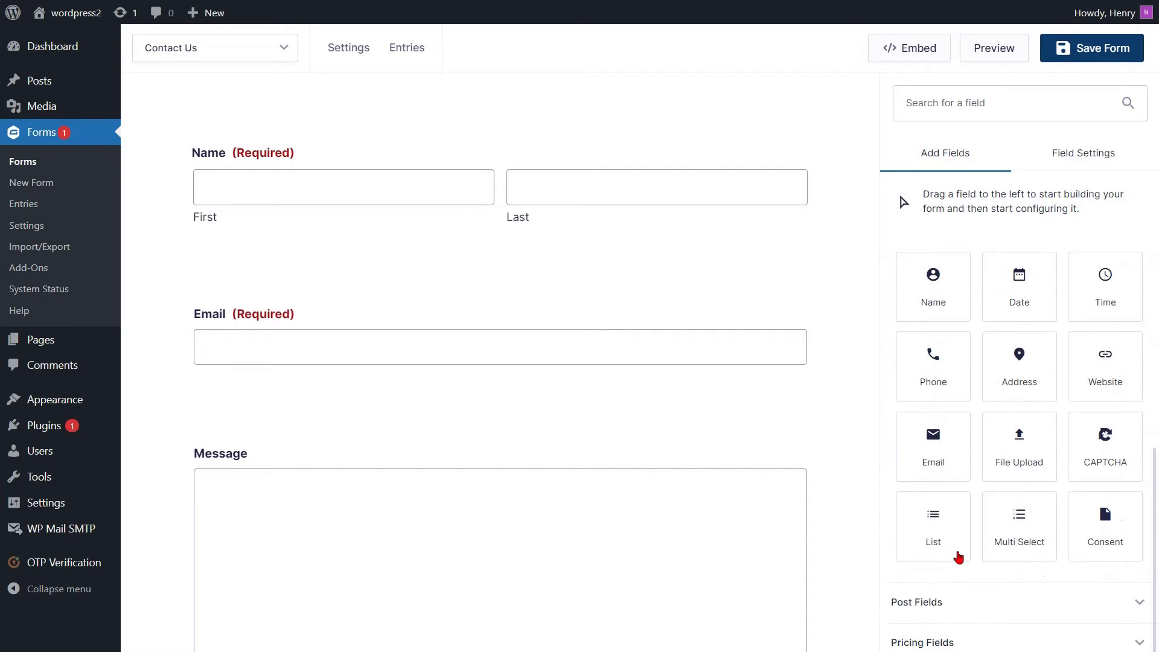
pyautogui.moveTo(890, 367); pyautogui.dragTo(593, 413)
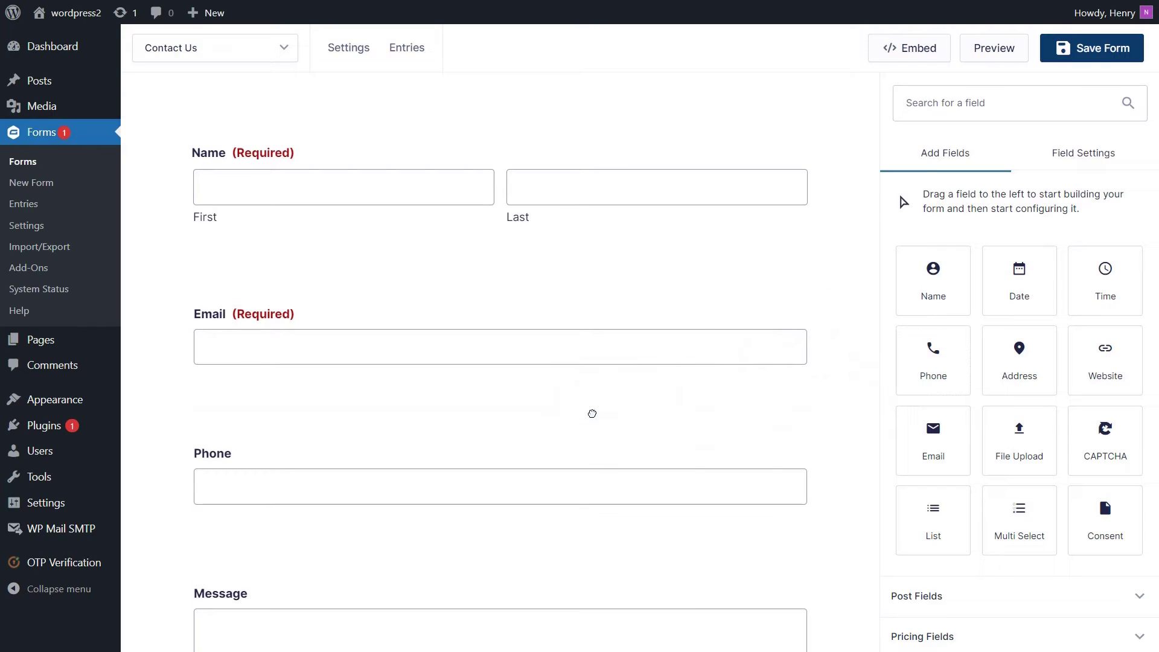
pyautogui.click(476, 461)
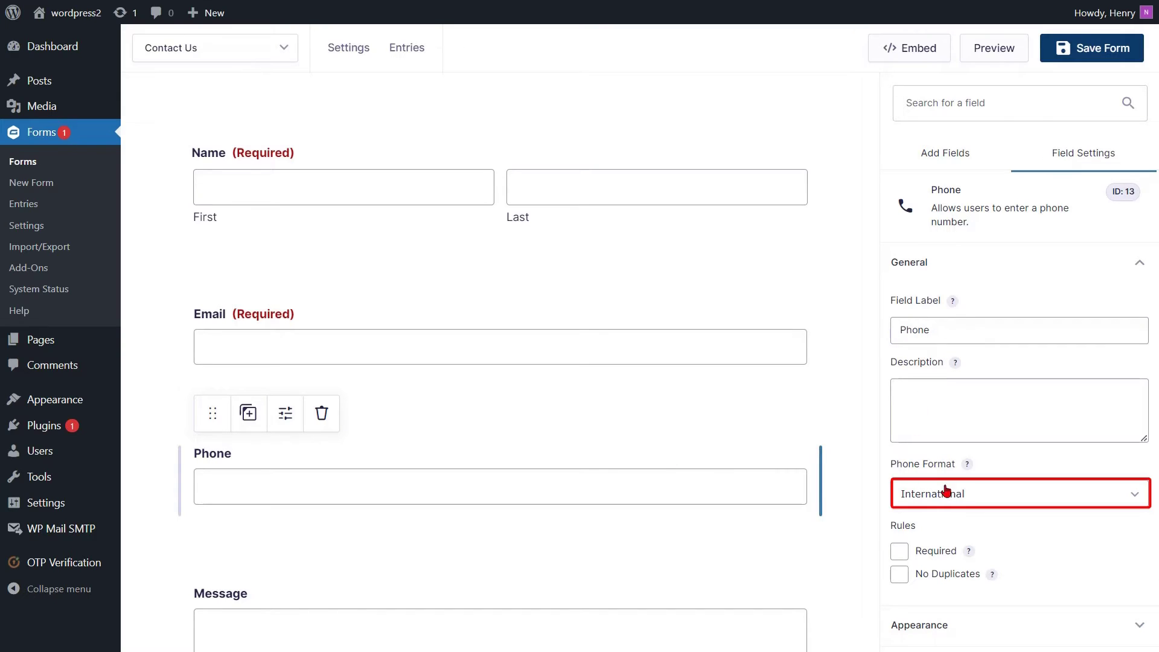
pyautogui.click(966, 497)
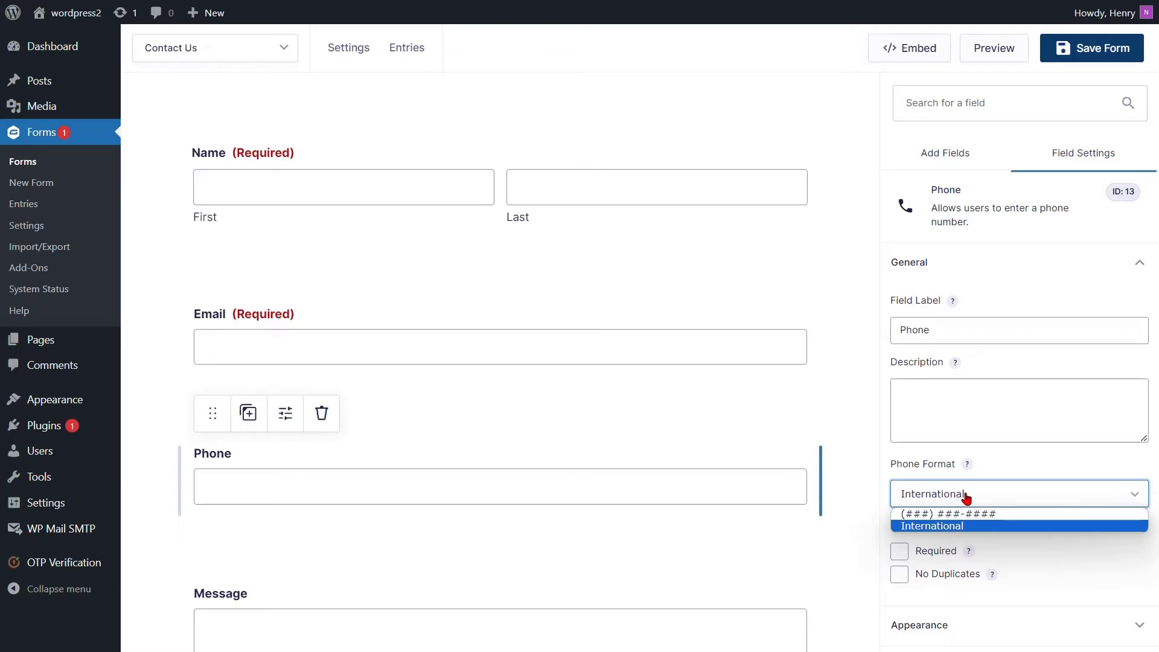
pyautogui.click(952, 530)
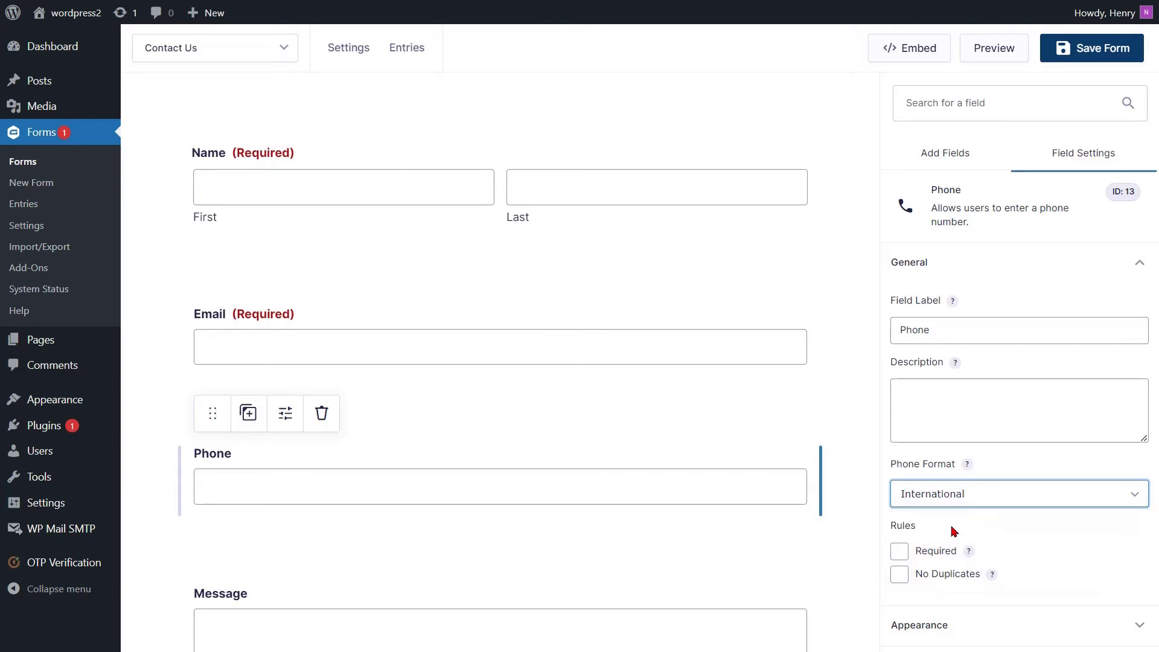
pyautogui.click(902, 554)
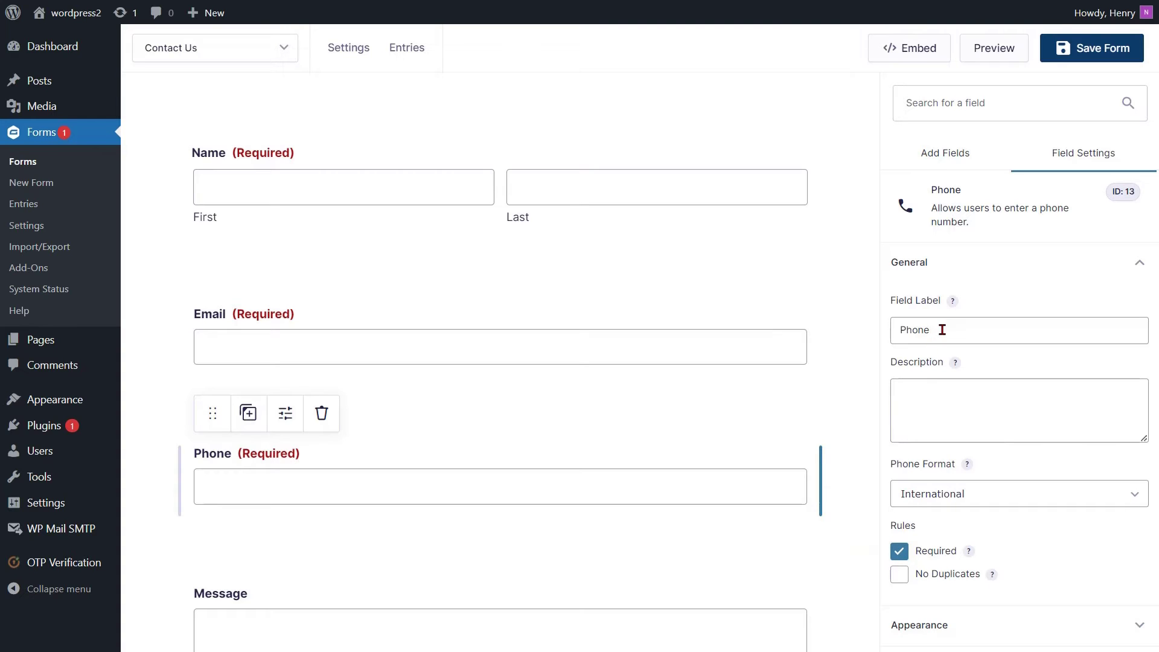
# Step: Copy the 'Phone' label into the OTP settings' Phone Field Label box
pyautogui.moveTo(941, 329); pyautogui.dragTo(891, 334)
pyautogui.hotkey('ctrl', 'c')
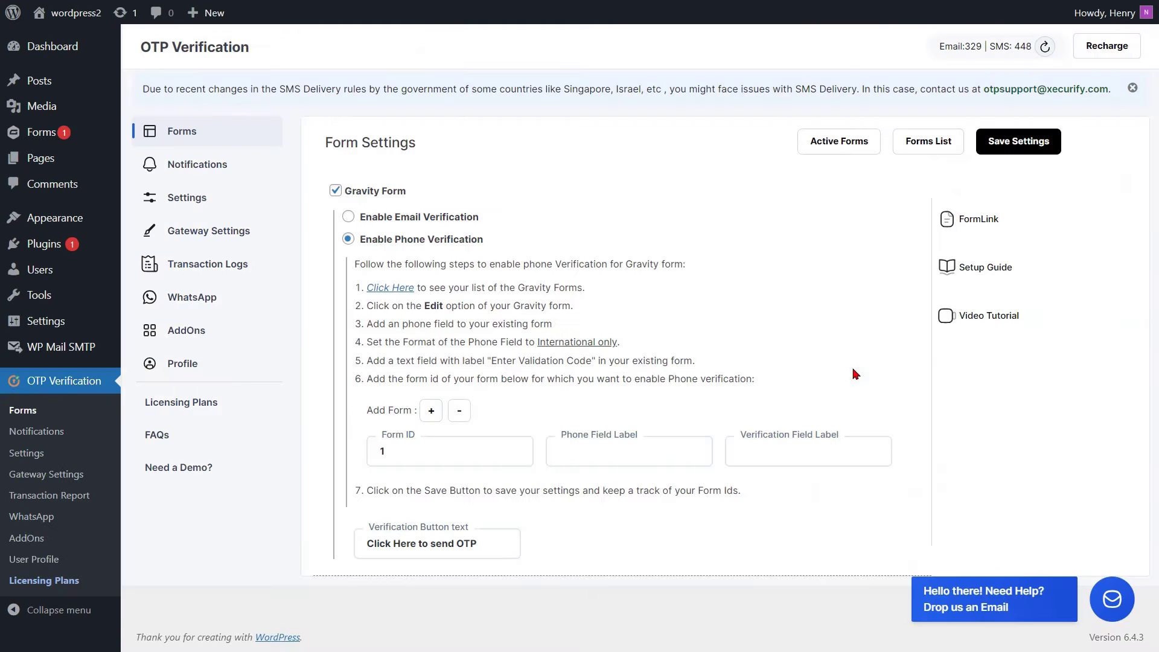
pyautogui.click(565, 453)
pyautogui.hotkey('ctrl', 'v')
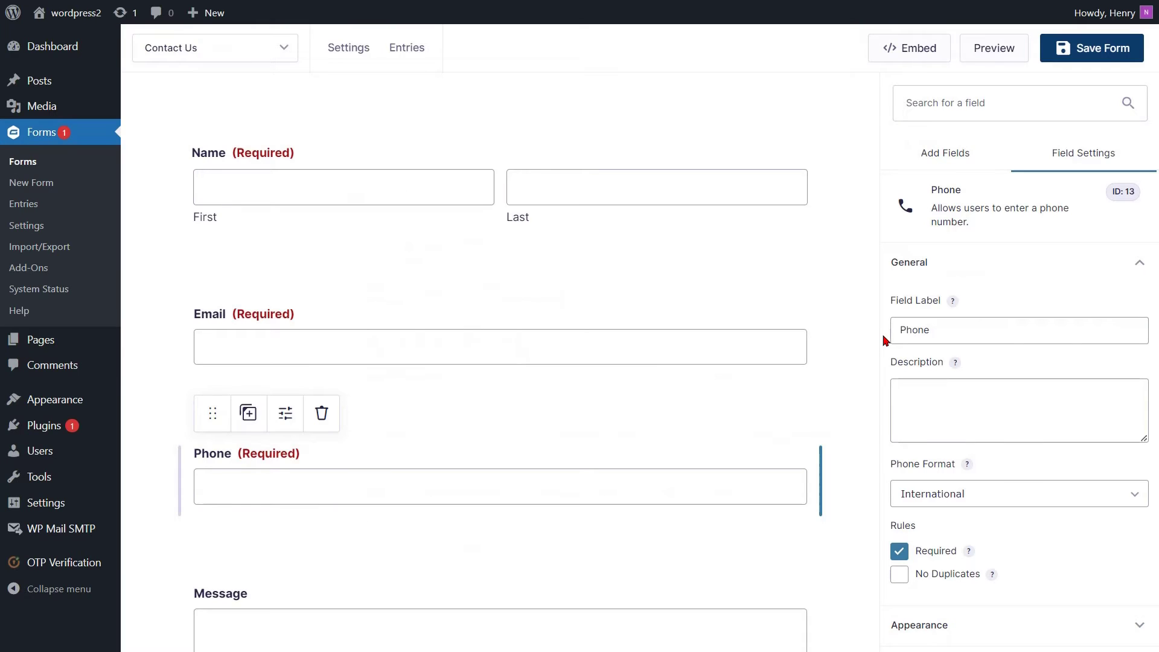
pyautogui.click(858, 356)
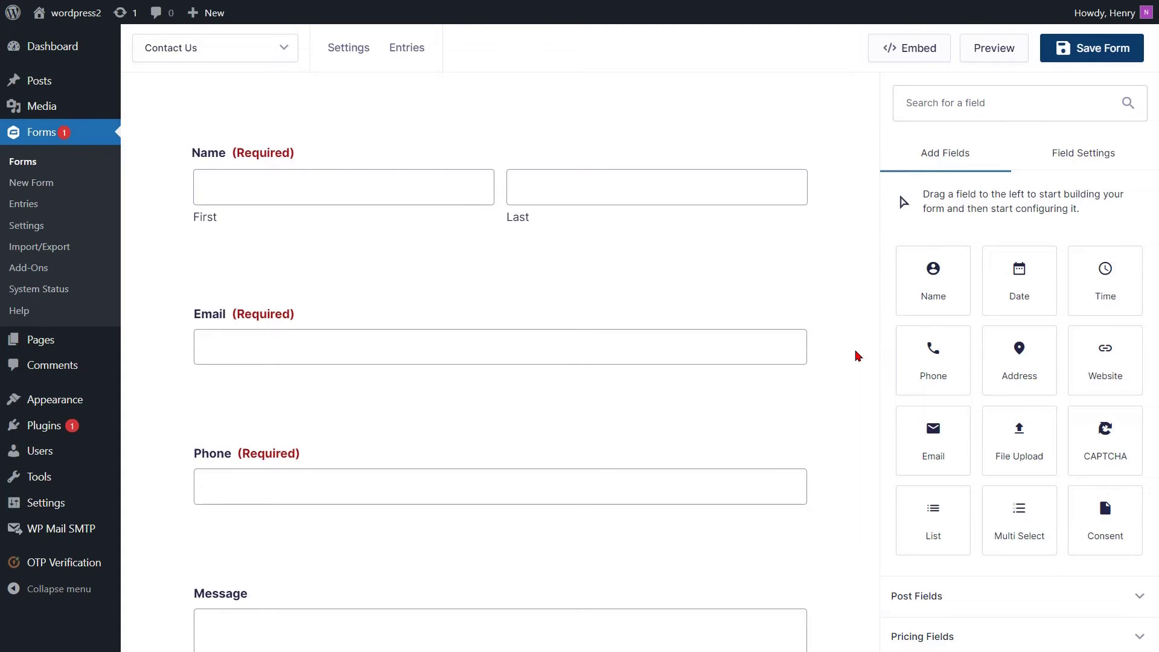
# Step: Add a required single-line text field labelled 'Enter Validation Code' below Phone
pyautogui.scroll(6, 1018, 325)
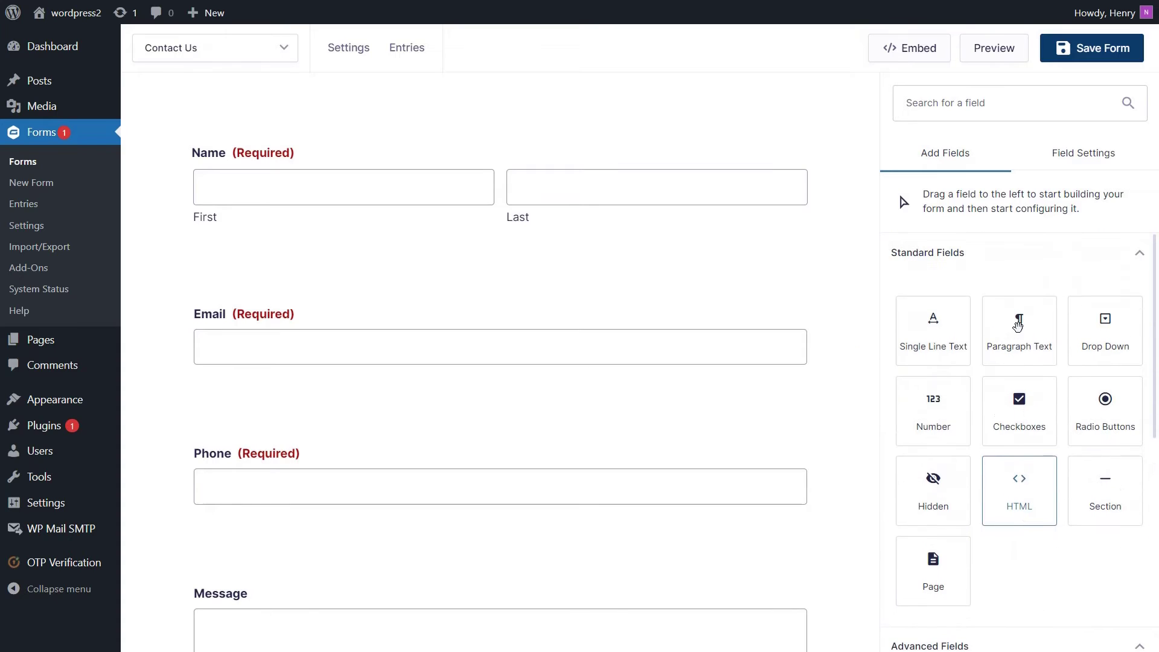
pyautogui.moveTo(944, 337); pyautogui.dragTo(617, 554)
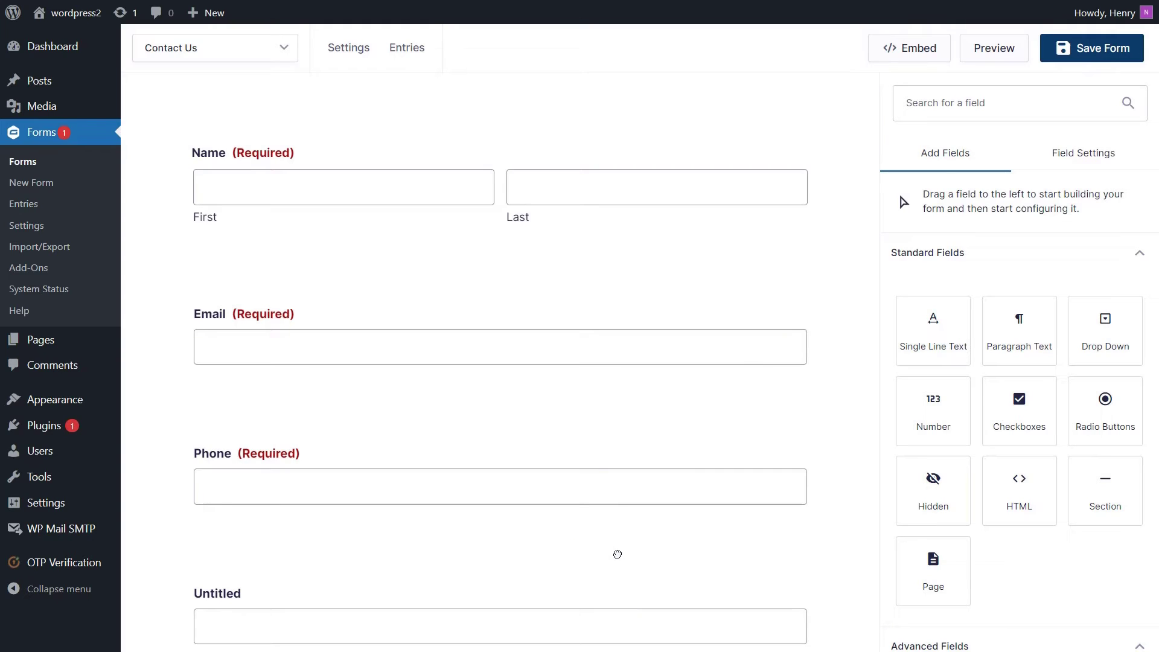
pyautogui.click(430, 603)
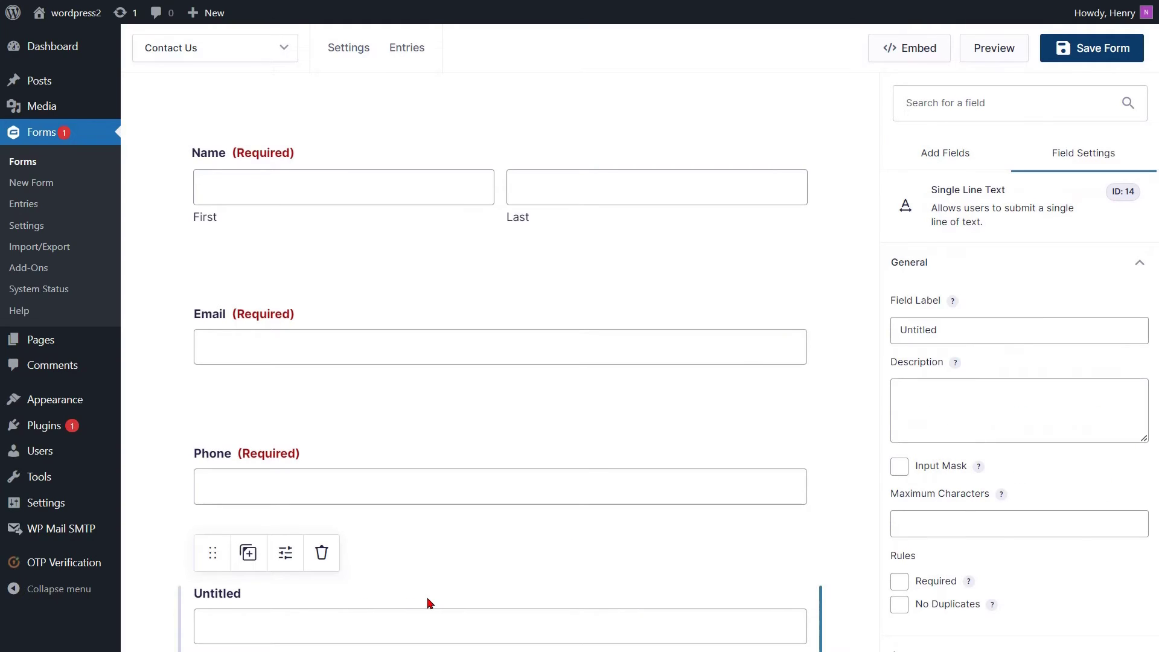
pyautogui.moveTo(951, 329); pyautogui.dragTo(880, 335)
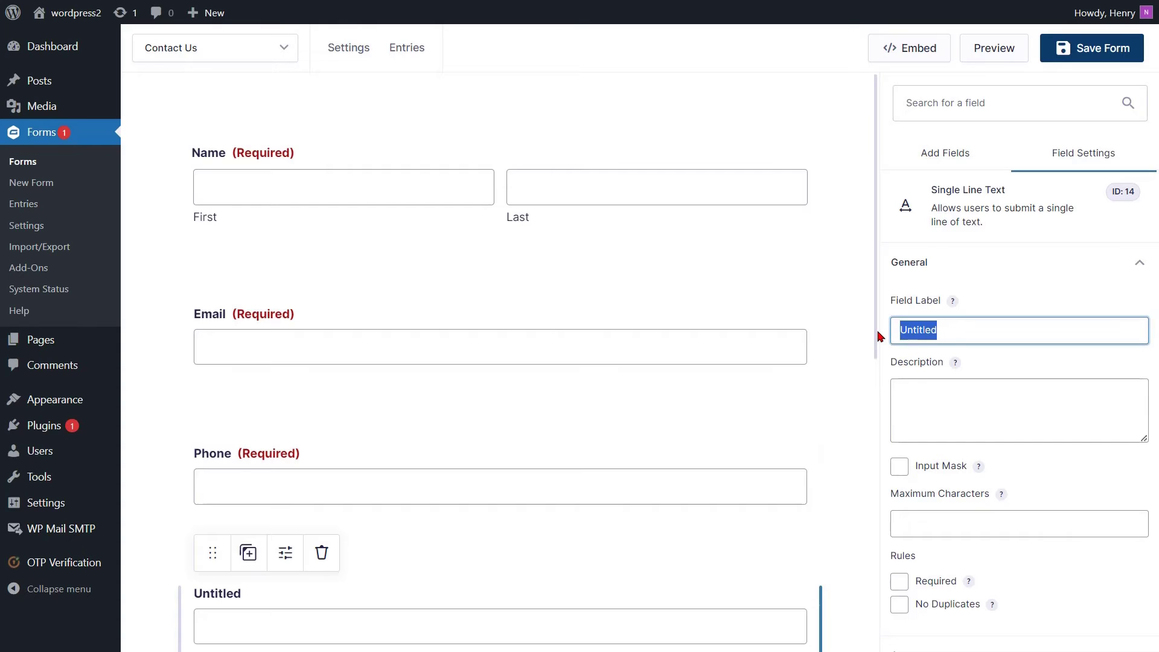
pyautogui.write('Enter Validati')
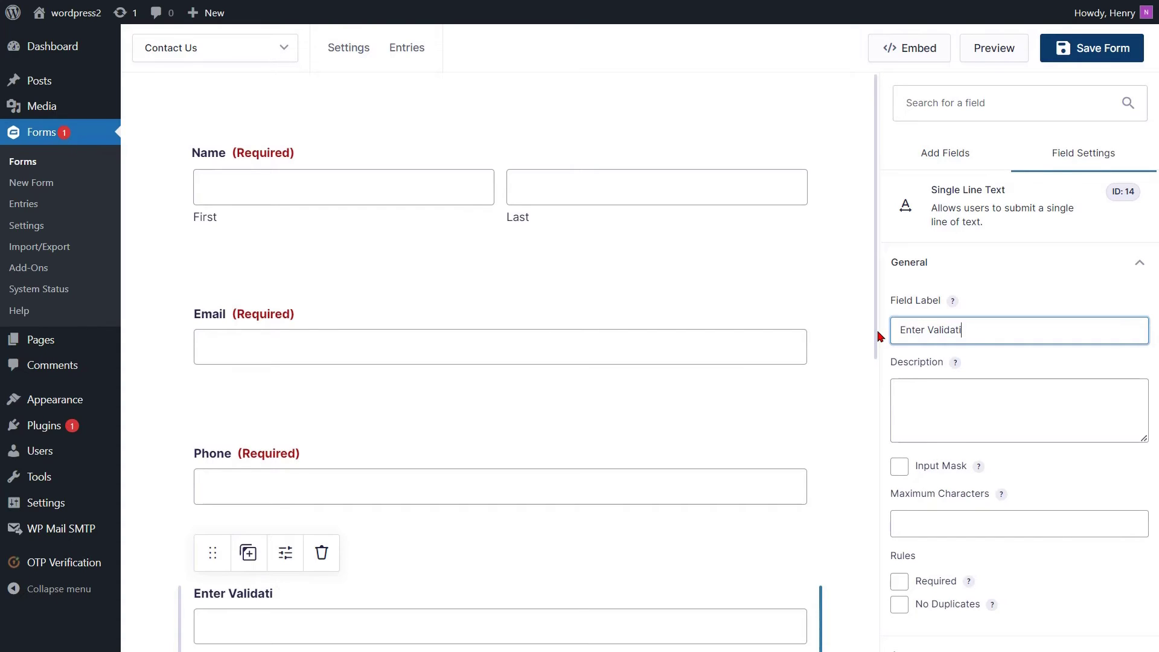
pyautogui.write('on Code')
pyautogui.click(880, 336)
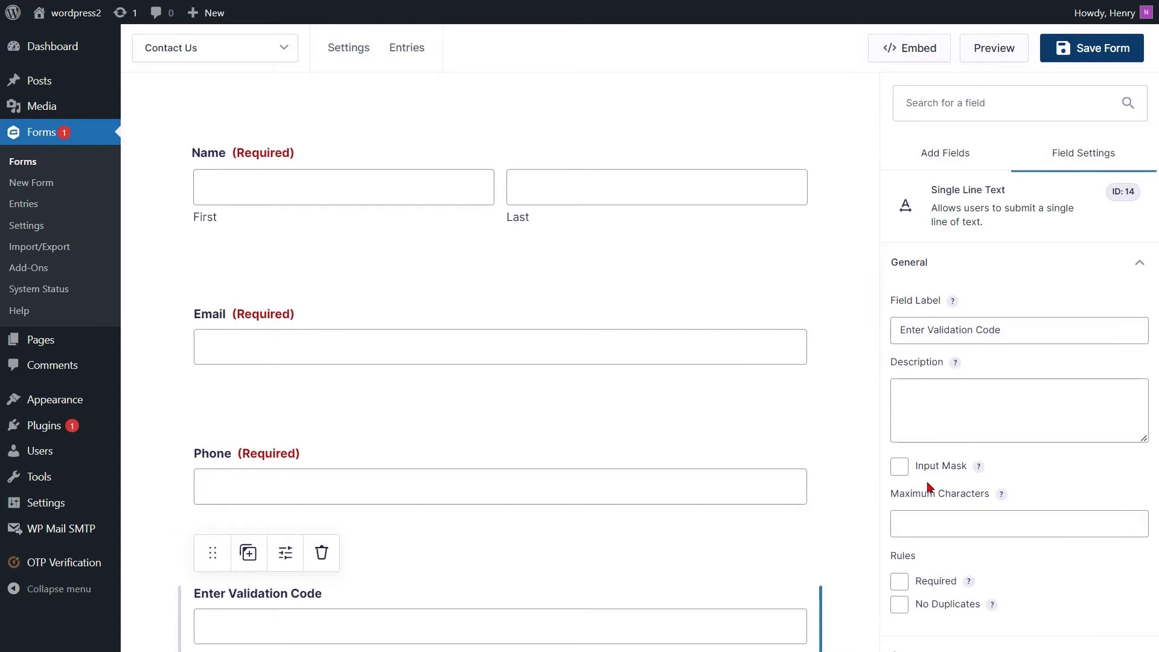
pyautogui.click(901, 583)
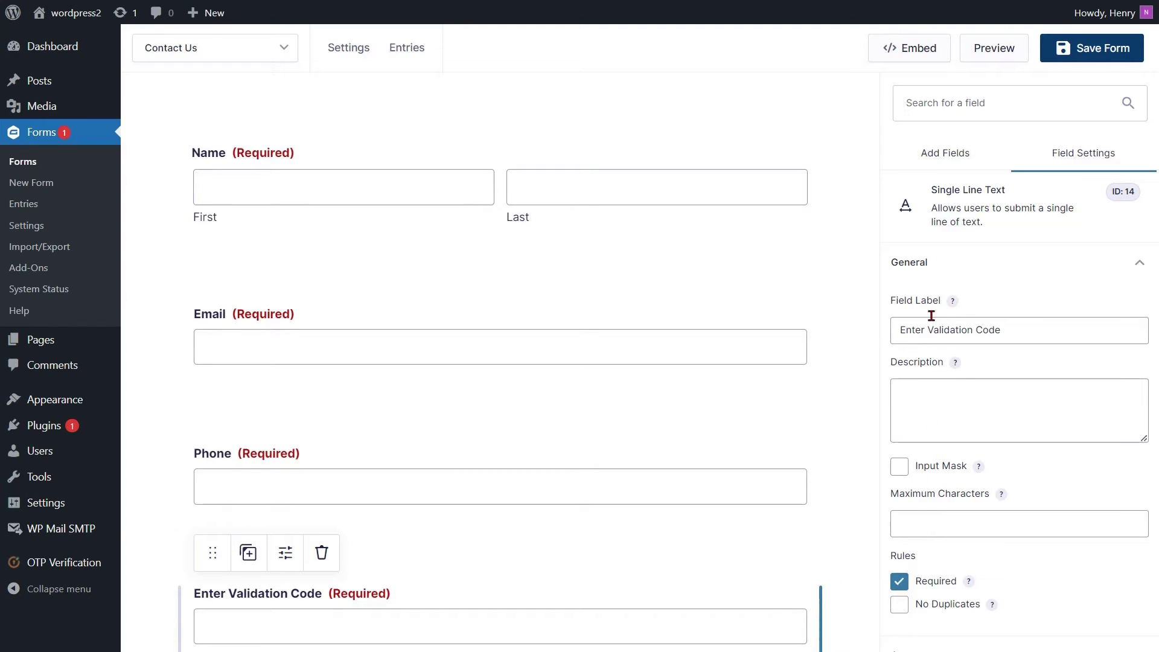
# Step: Save the Contact Us form and copy the 'Enter Validation Code' label for the OTP settings
pyautogui.click(1088, 49)
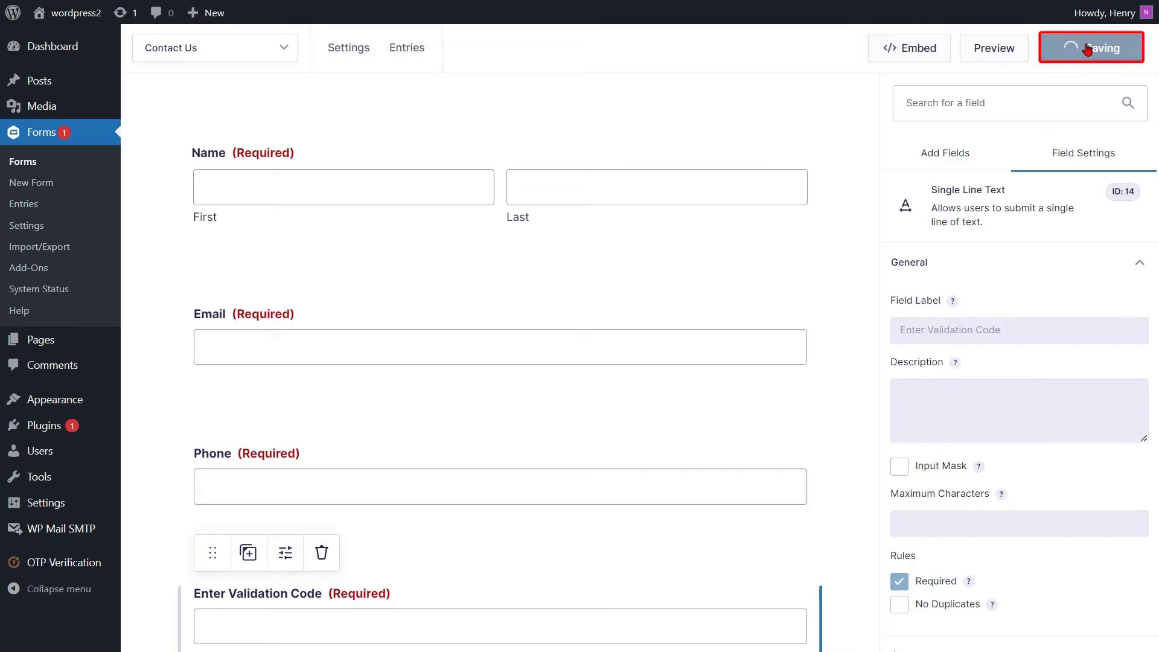
pyautogui.moveTo(1008, 329); pyautogui.dragTo(890, 336)
pyautogui.hotkey('ctrl', 'c')
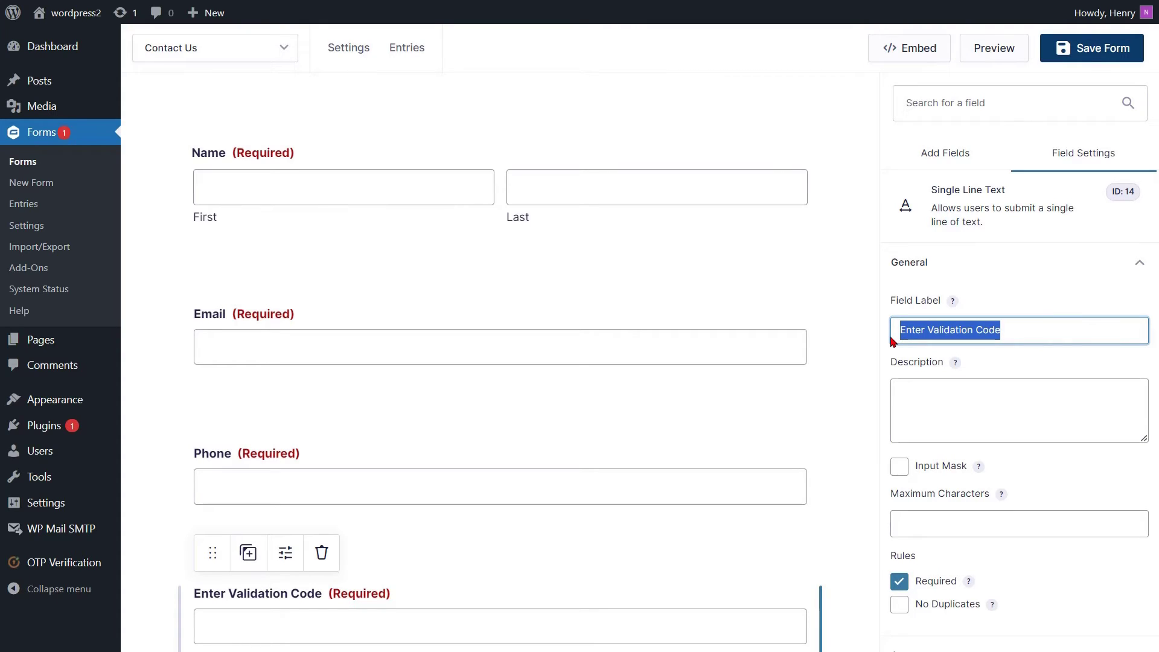
pyautogui.hotkey('ctrl', 'Tab')
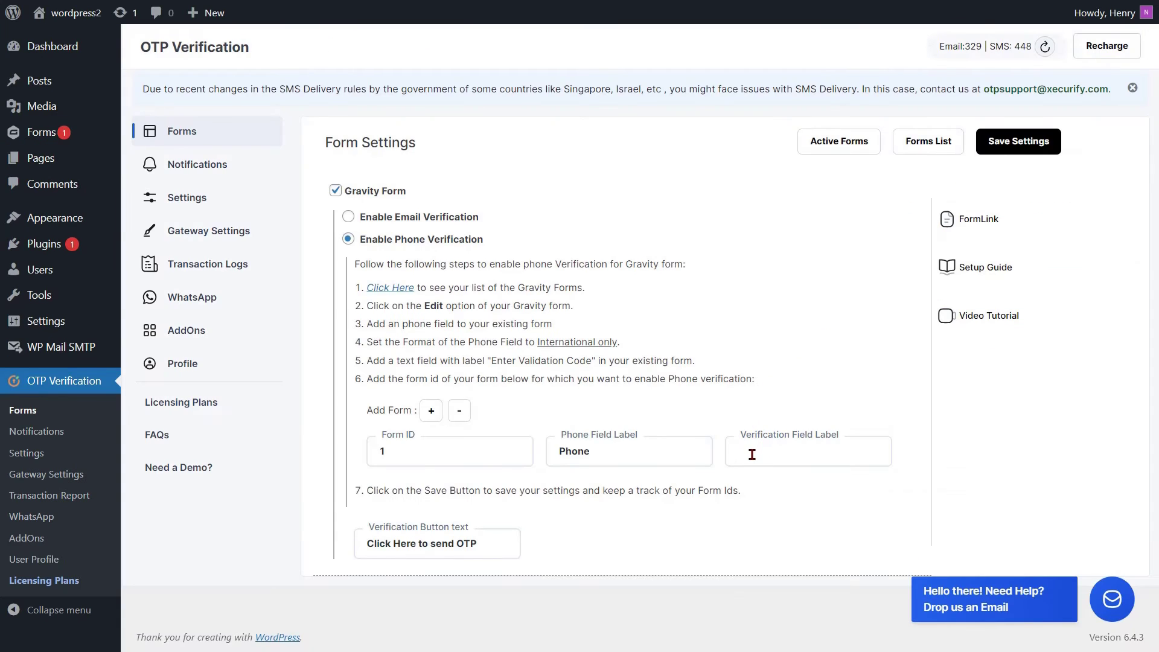
# Step: Paste 'Enter Validation Code' as the Verification Field Label and save the Gravity Form OTP settings
pyautogui.click(749, 457)
pyautogui.hotkey('ctrl', 'v')
pyautogui.click(1021, 148)
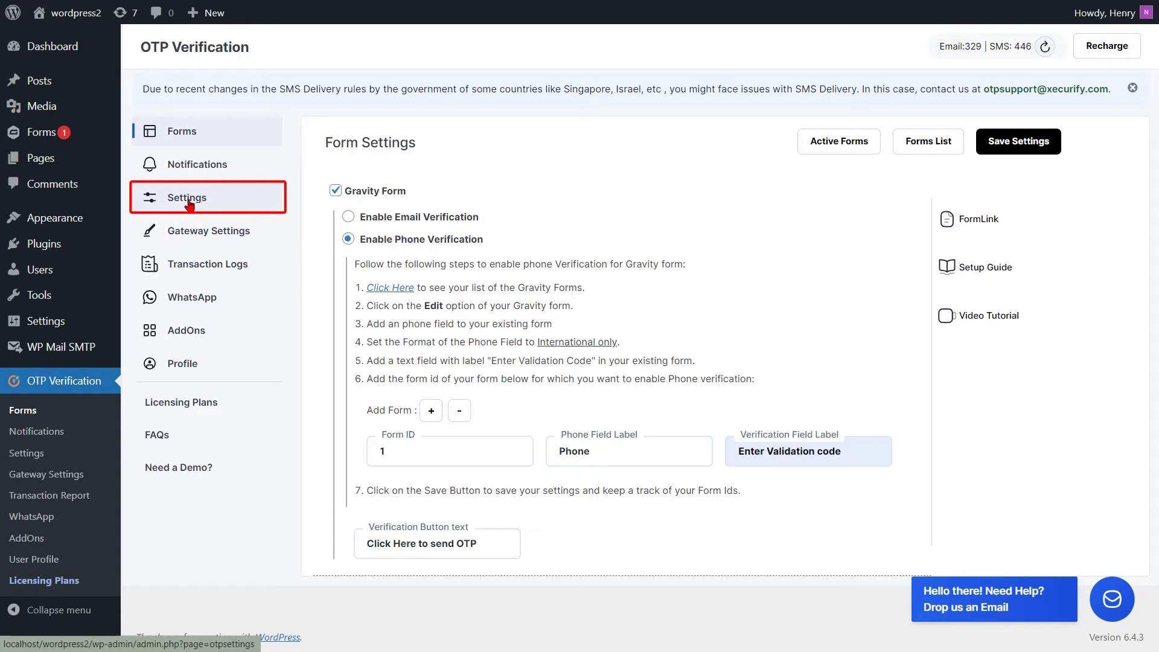
# Step: In general settings, make United States the default country code, enable the country code dropdown, and save
pyautogui.click(189, 204)
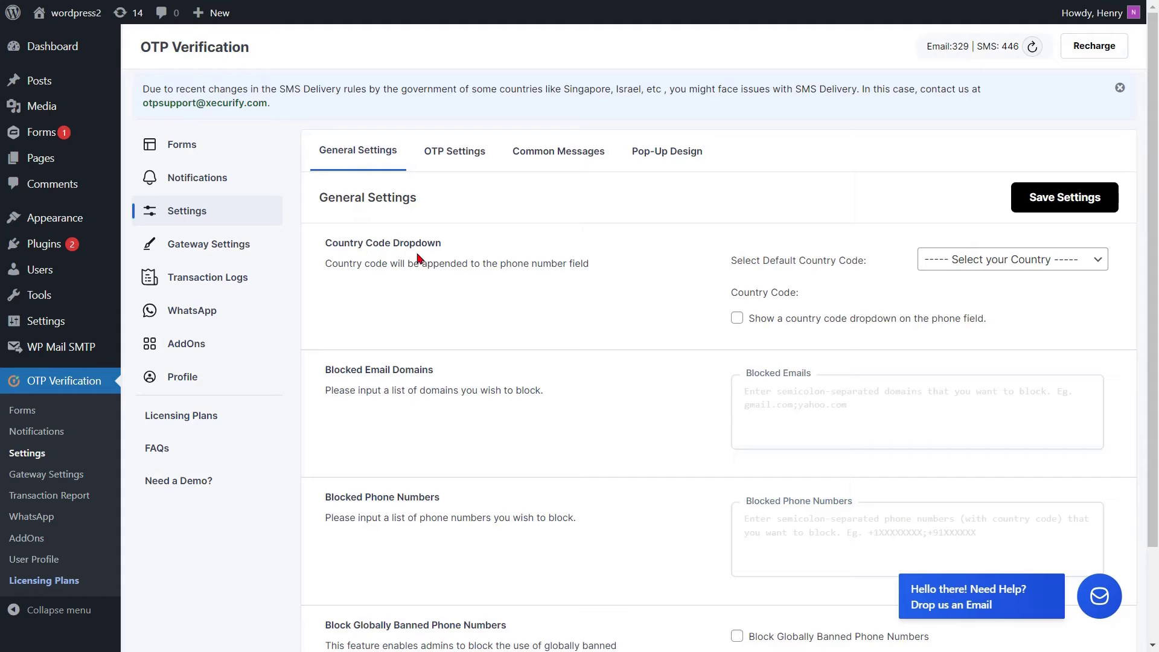
pyautogui.click(996, 260)
pyautogui.click(881, 609)
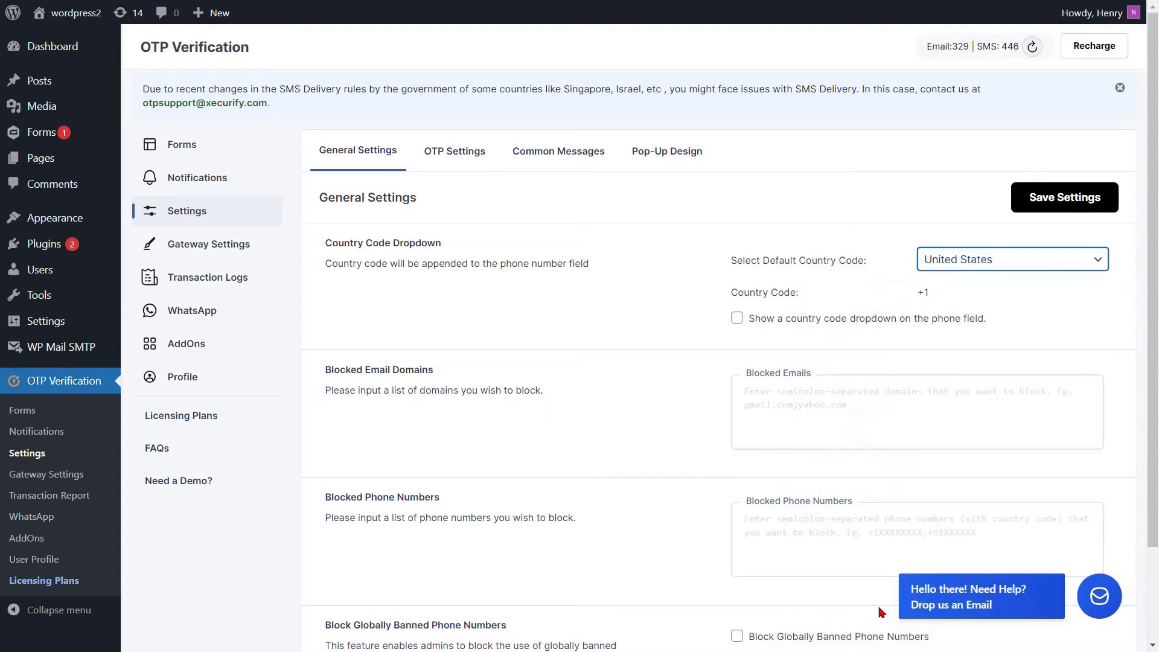
pyautogui.click(737, 320)
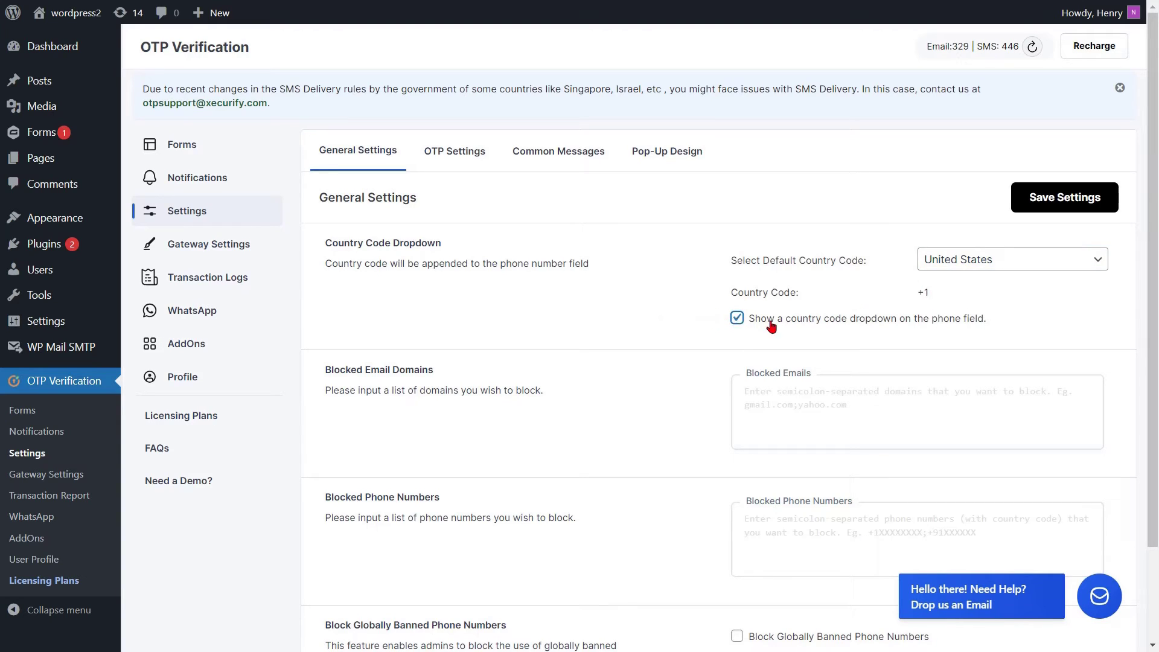
pyautogui.click(1062, 196)
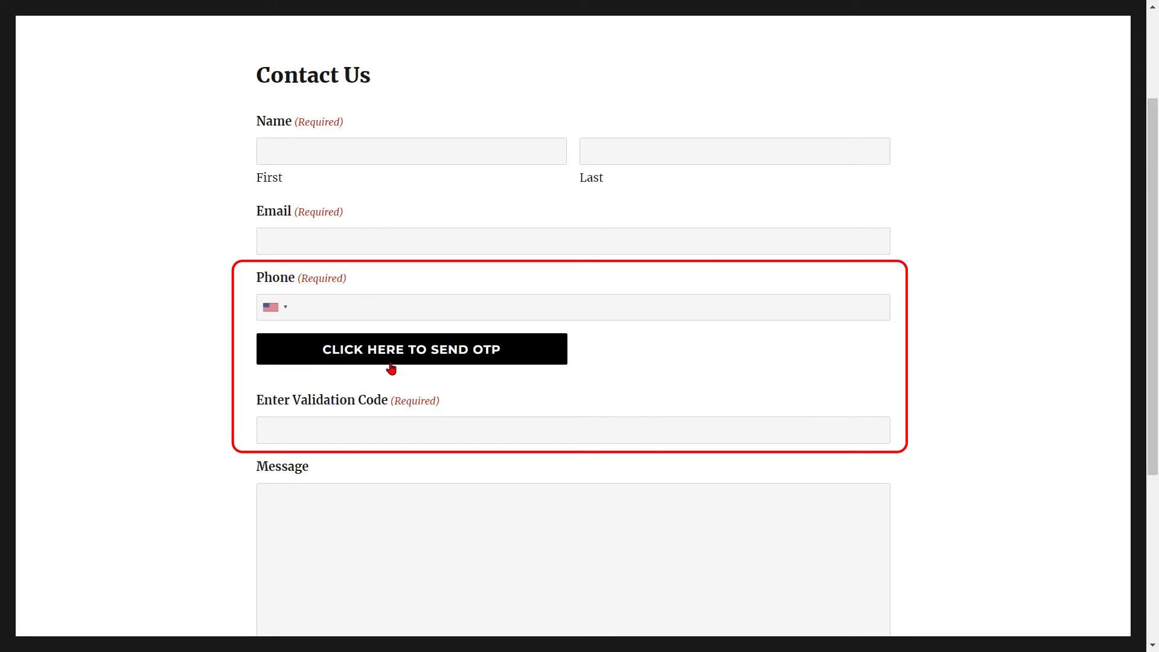
# Step: Fill in the first name, last name, e-mail and phone, then request a phone OTP
pyautogui.click(324, 150)
pyautogui.write('John')
pyautogui.click(588, 152)
pyautogui.write('Smith')
pyautogui.click(361, 242)
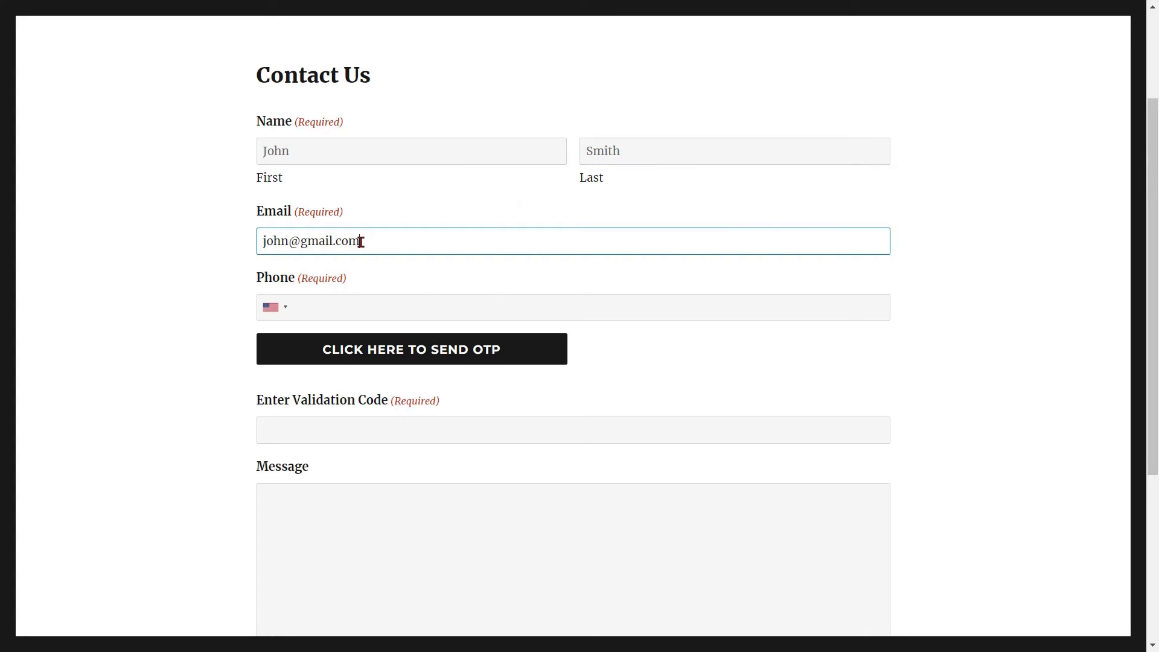
pyautogui.click(298, 309)
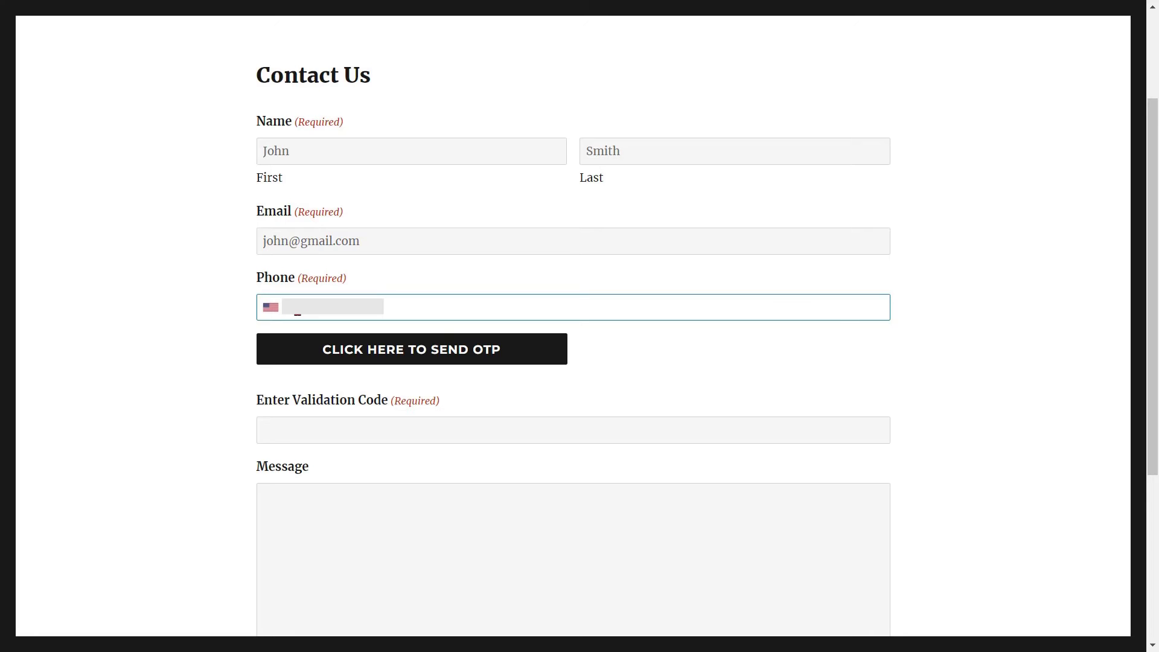
pyautogui.click(408, 354)
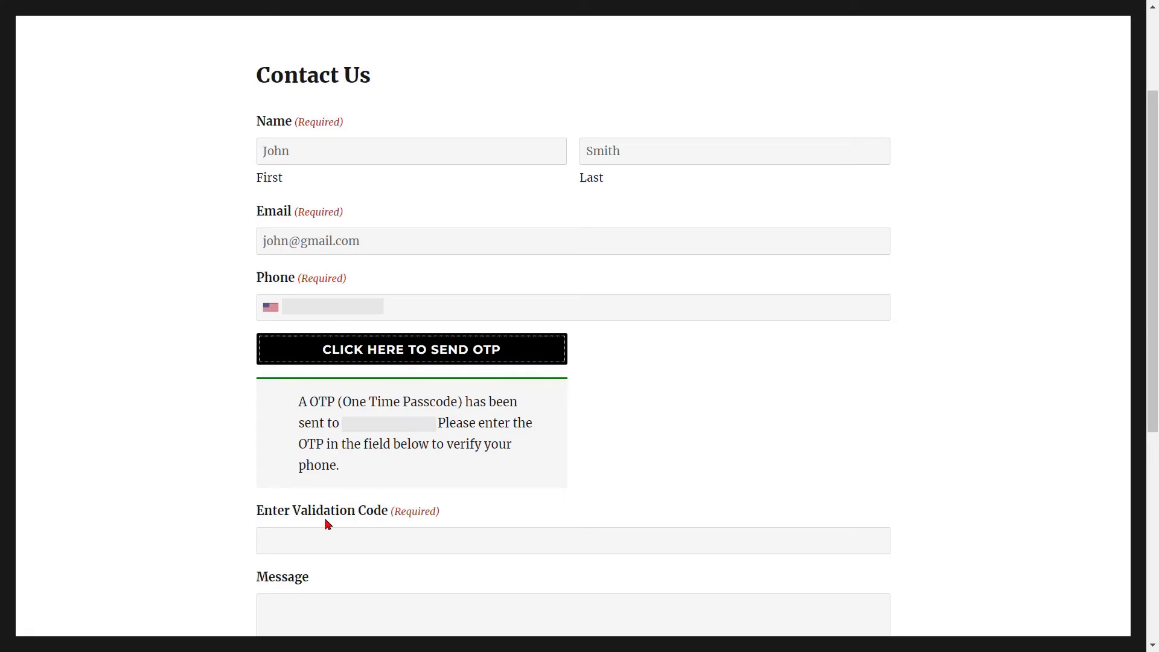
# Step: Enter the received validation code and the message 'Enter text Message.', then submit the form
pyautogui.click(277, 539)
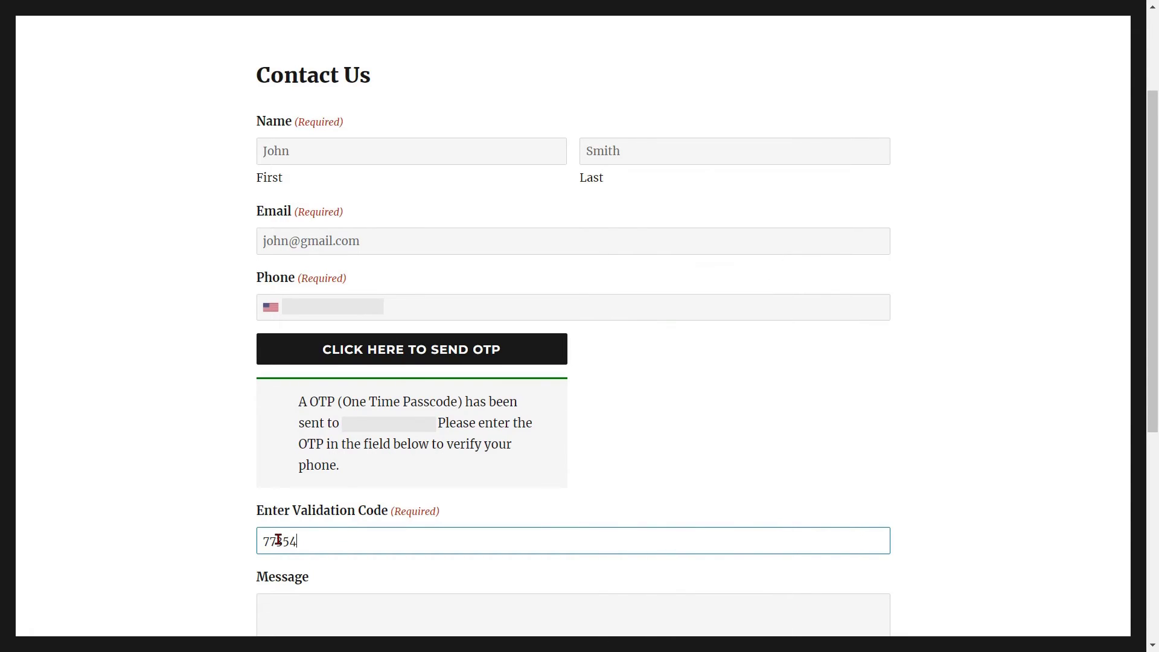
pyautogui.scroll(-6, 277, 539)
pyautogui.click(290, 215)
pyautogui.write('Ente')
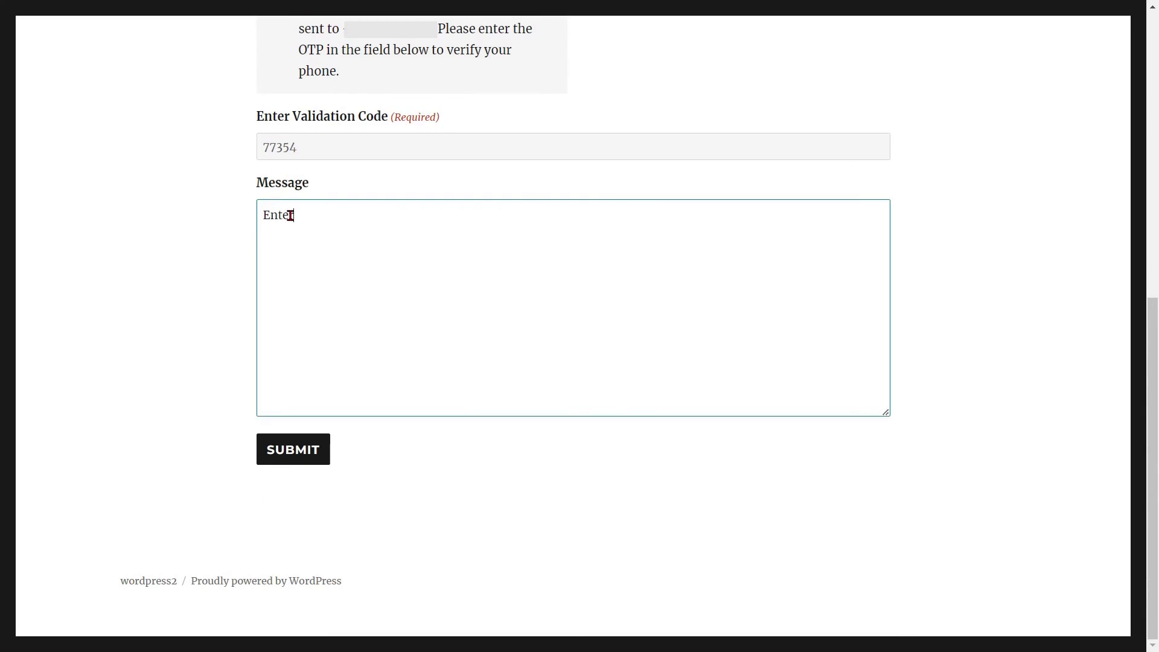
pyautogui.write('r text Message.')
pyautogui.click(306, 456)
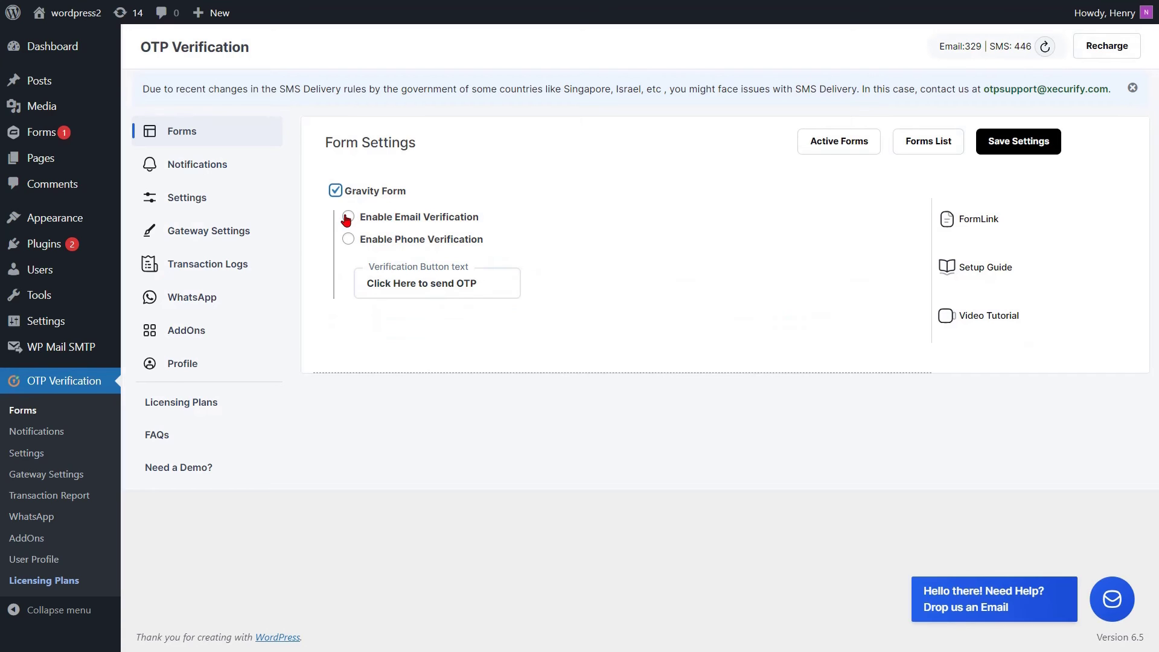
# Step: Select Enable Email Verification for Gravity Form in the OTP Verification form settings
pyautogui.click(348, 217)
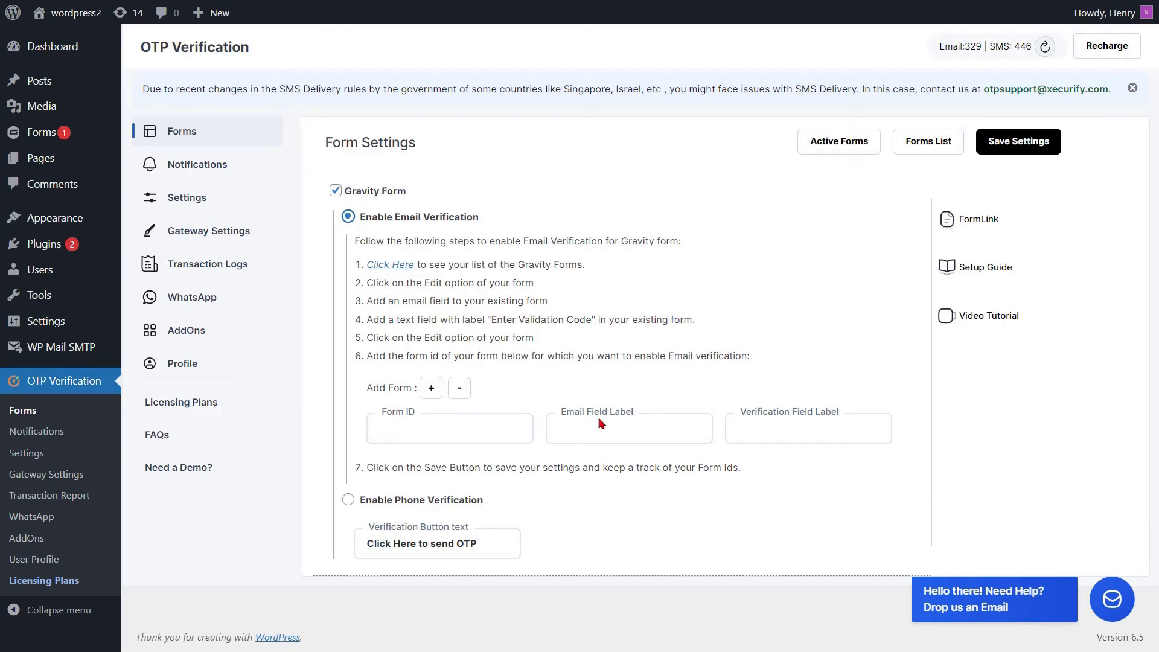
# Step: Enter 1 as the email verification Form ID and reopen the Contact Us form in Gravity Forms
pyautogui.click(390, 265)
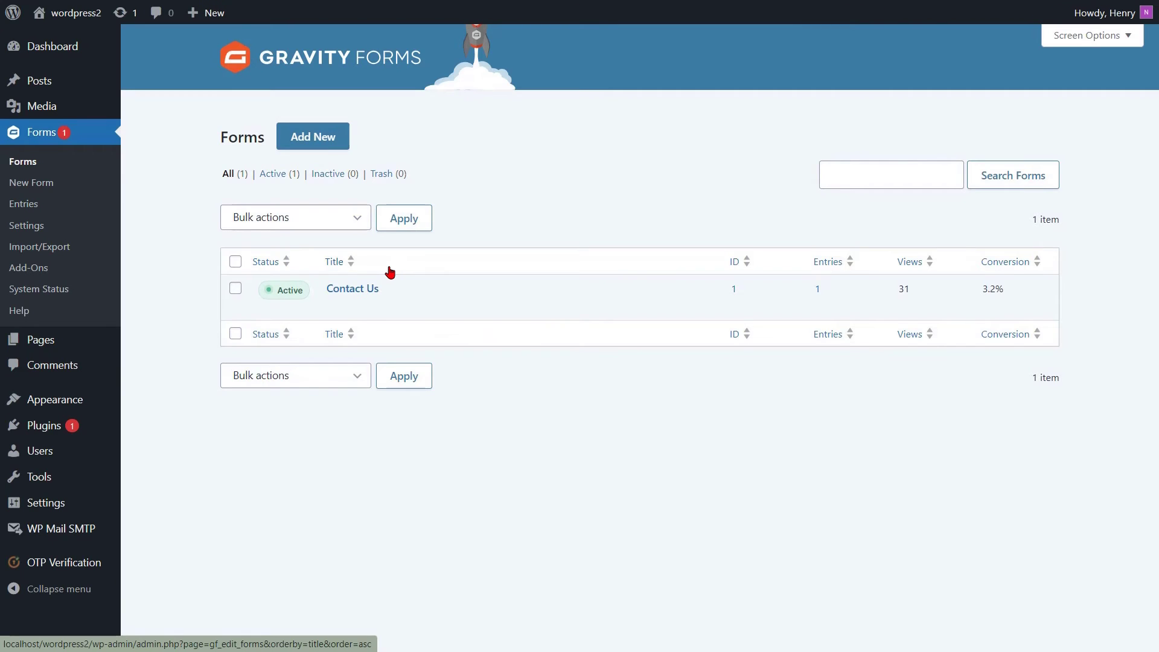
pyautogui.moveTo(342, 291)
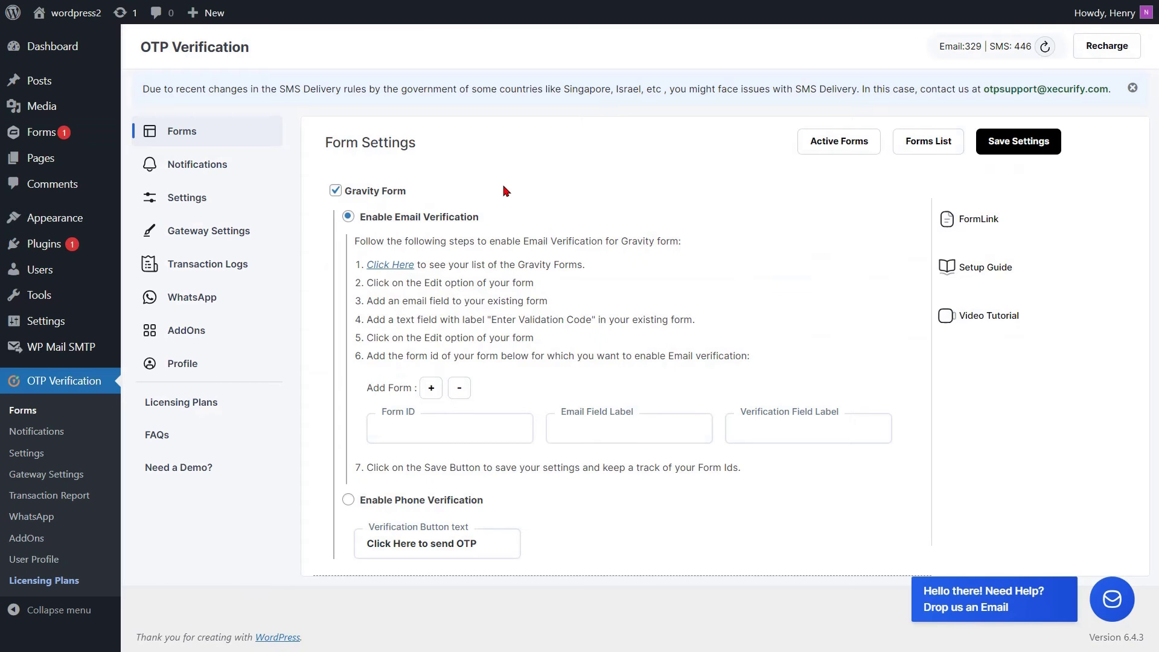
pyautogui.click(407, 431)
pyautogui.write('1')
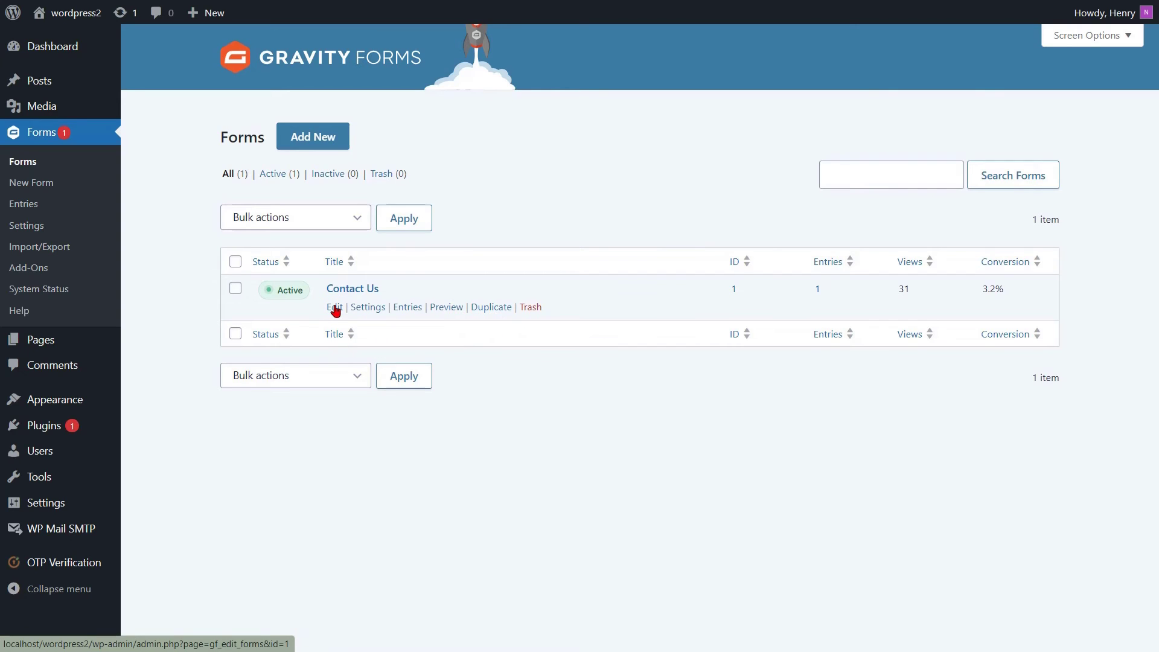
pyautogui.click(335, 308)
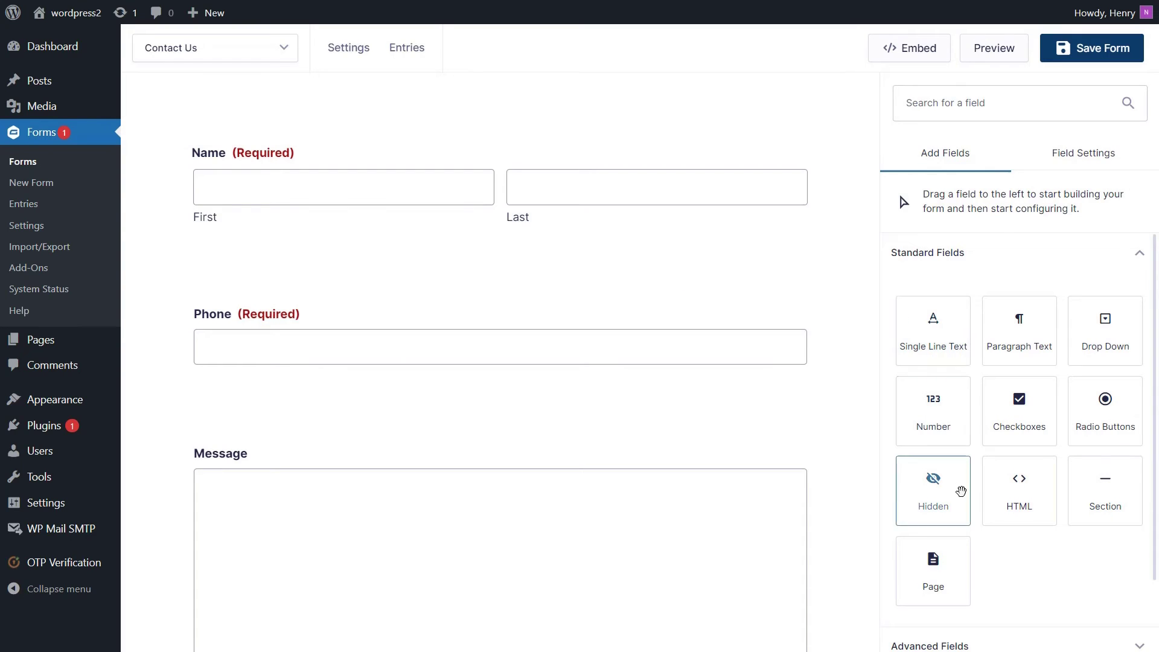
# Step: Add an Email field between Name and Phone in the Contact Us form
pyautogui.scroll(-2, 959, 483)
pyautogui.click(958, 559)
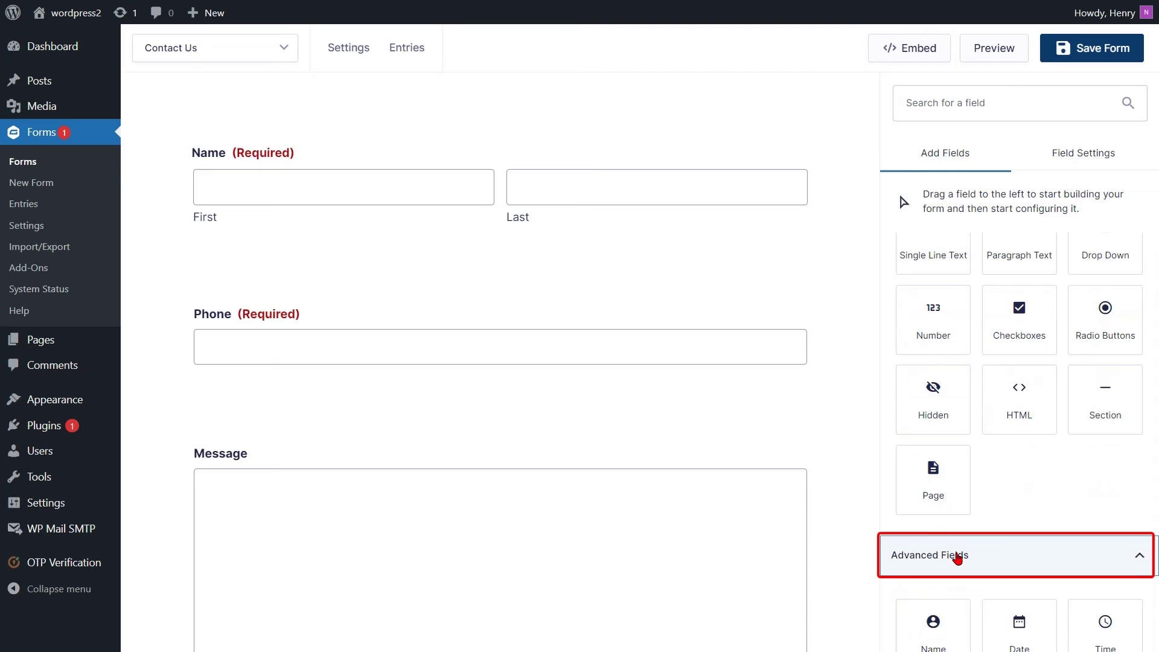
pyautogui.scroll(-5, 958, 559)
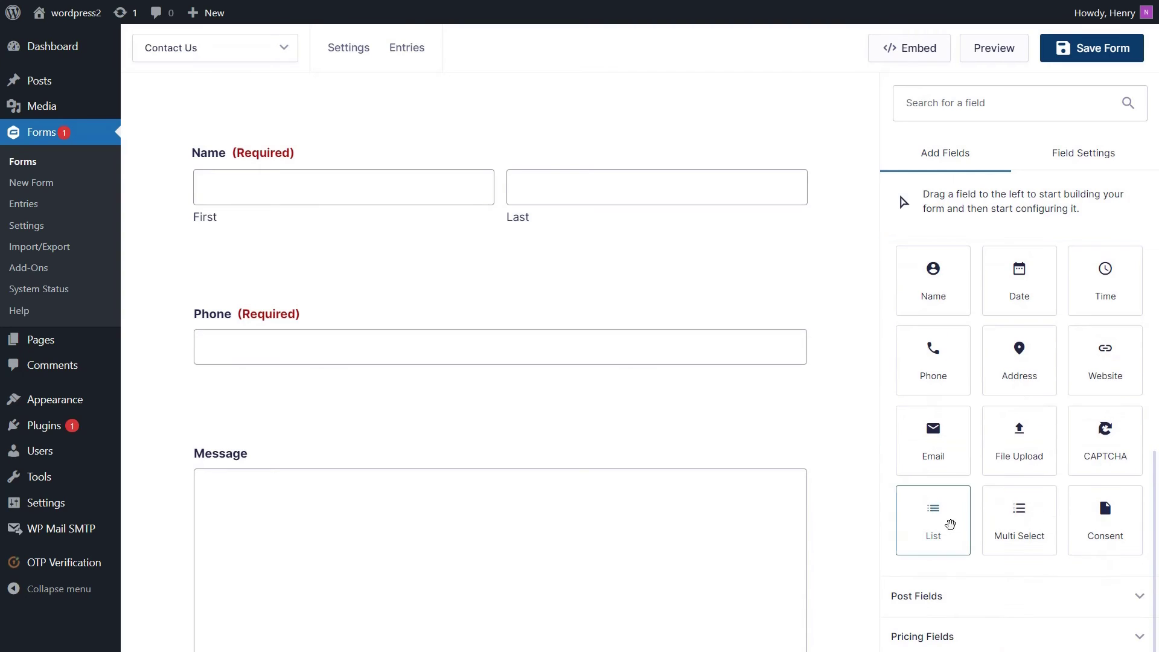
pyautogui.moveTo(931, 450); pyautogui.dragTo(371, 272)
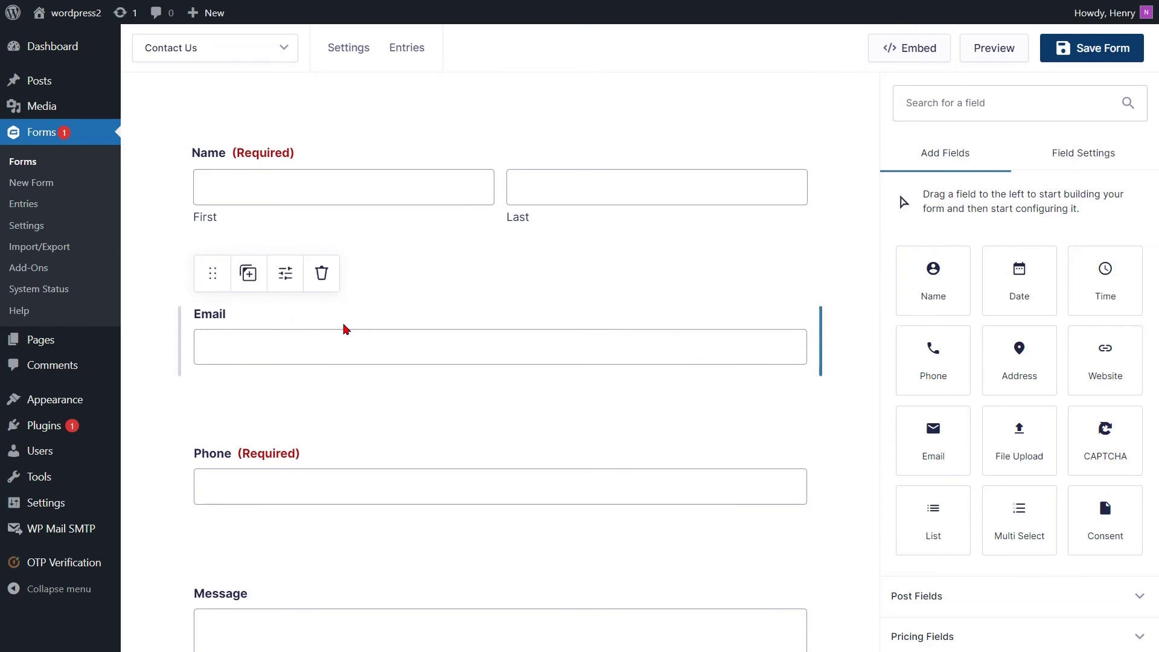
# Step: Make the Email field required and copy its 'Email' label for the OTP settings
pyautogui.click(909, 330)
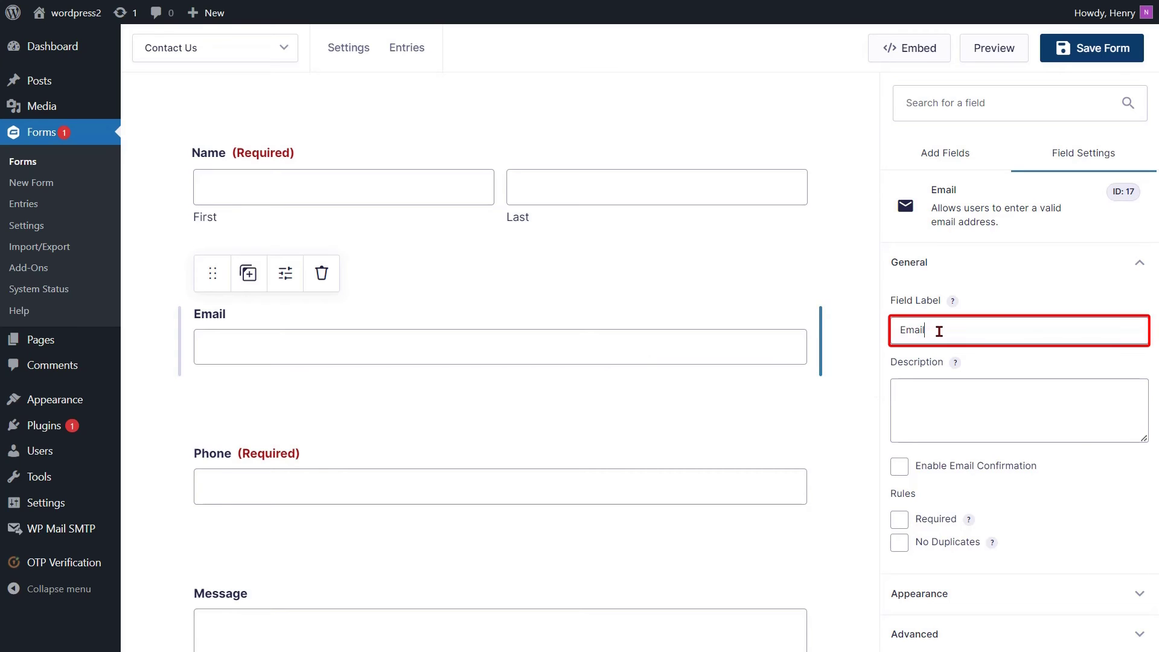
pyautogui.click(896, 523)
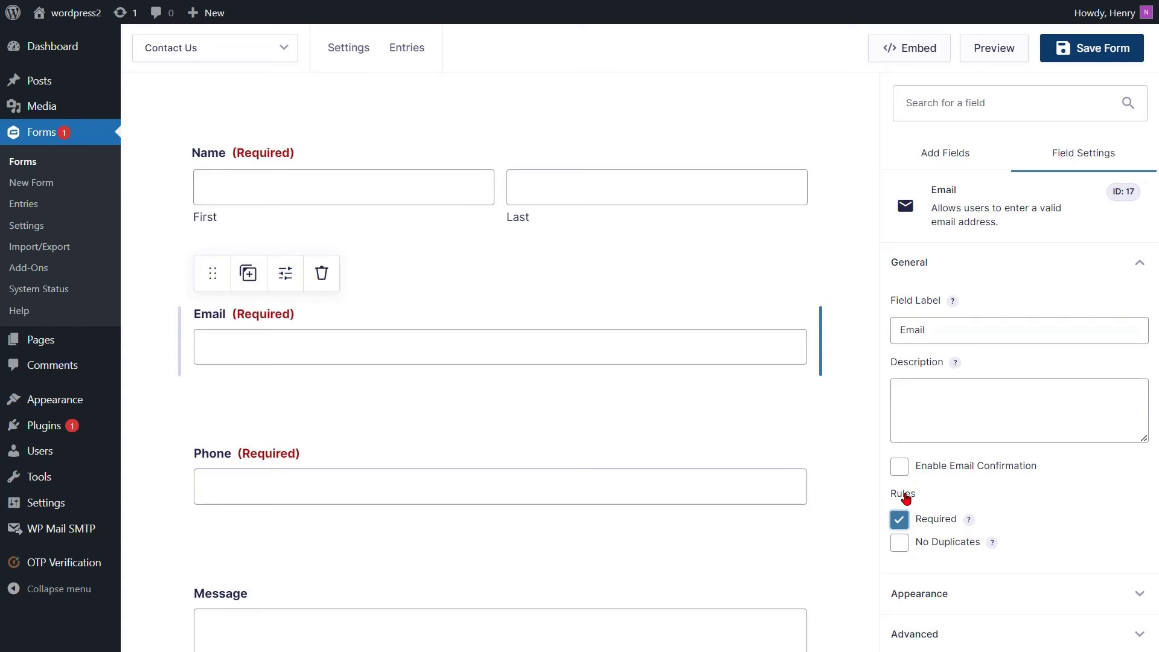
pyautogui.moveTo(931, 336); pyautogui.dragTo(899, 336)
pyautogui.hotkey('ctrl', 'c')
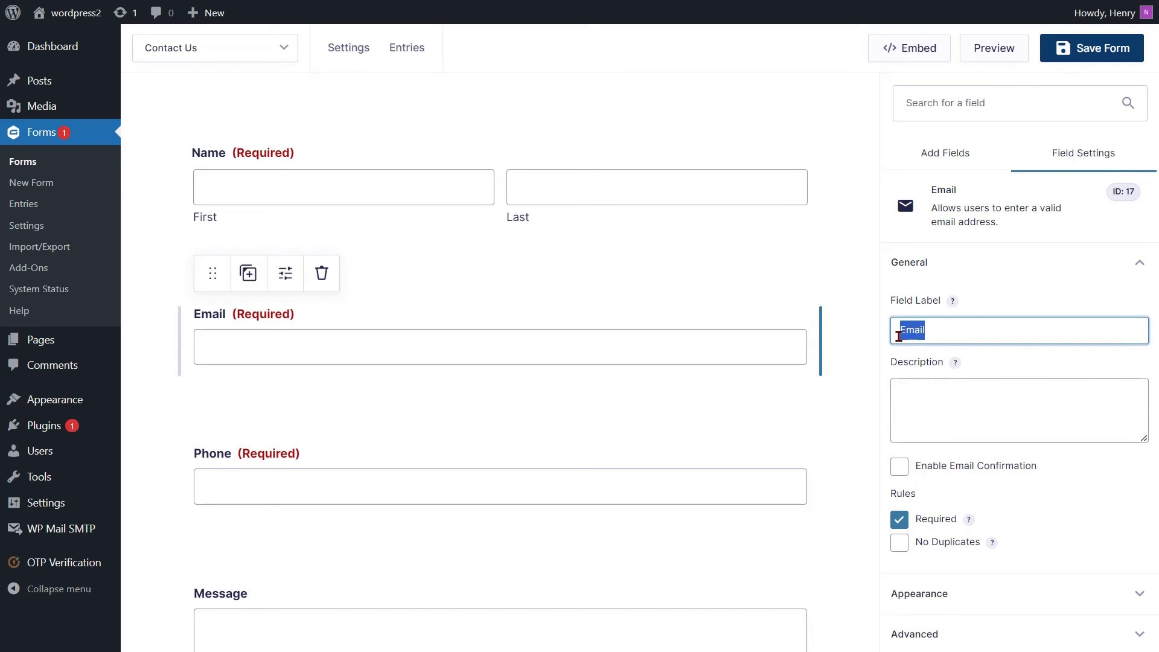
pyautogui.hotkey('ctrl', 'Tab')
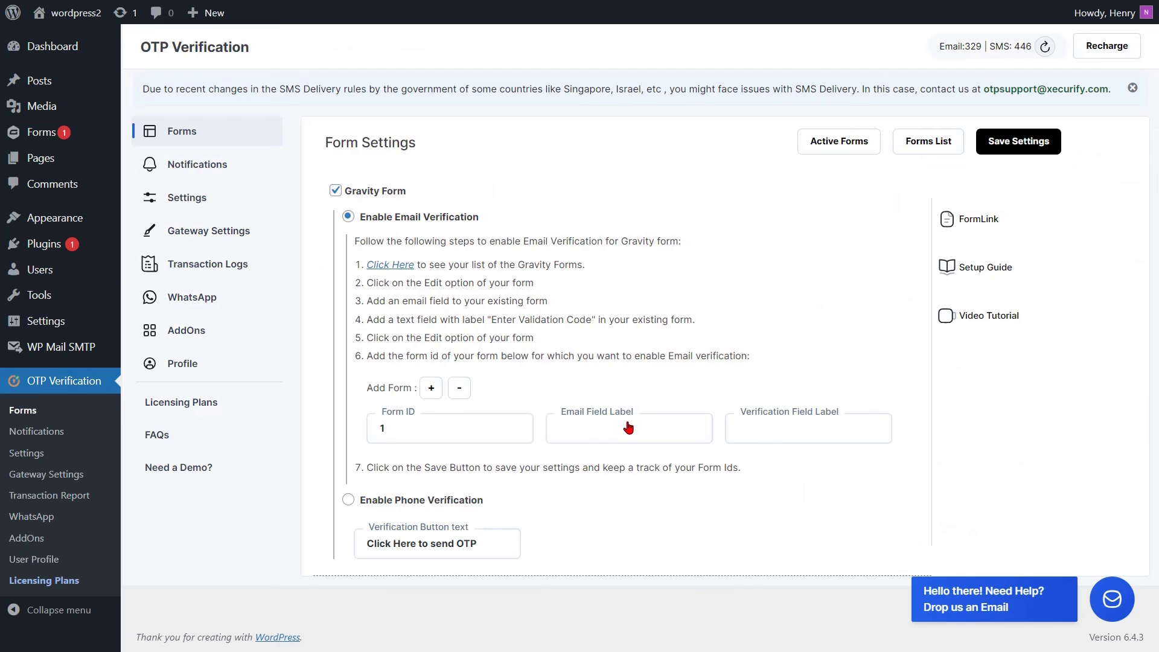
# Step: Paste 'Email' as the Email Field Label, then go back to the Contact Us form editor
pyautogui.click(582, 427)
pyautogui.hotkey('ctrl', 'v')
pyautogui.hotkey('ctrl', 'Tab')
pyautogui.click(854, 338)
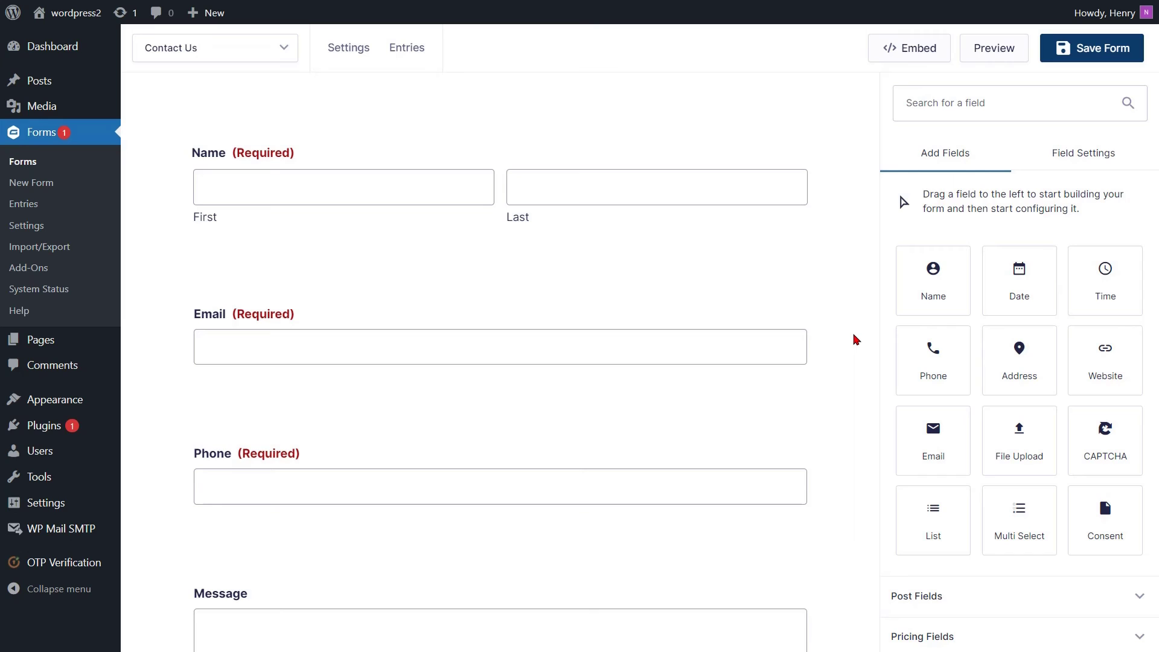
# Step: Add a required single-line text field labelled 'Enter Validation Code' below Email
pyautogui.scroll(5, 1004, 292)
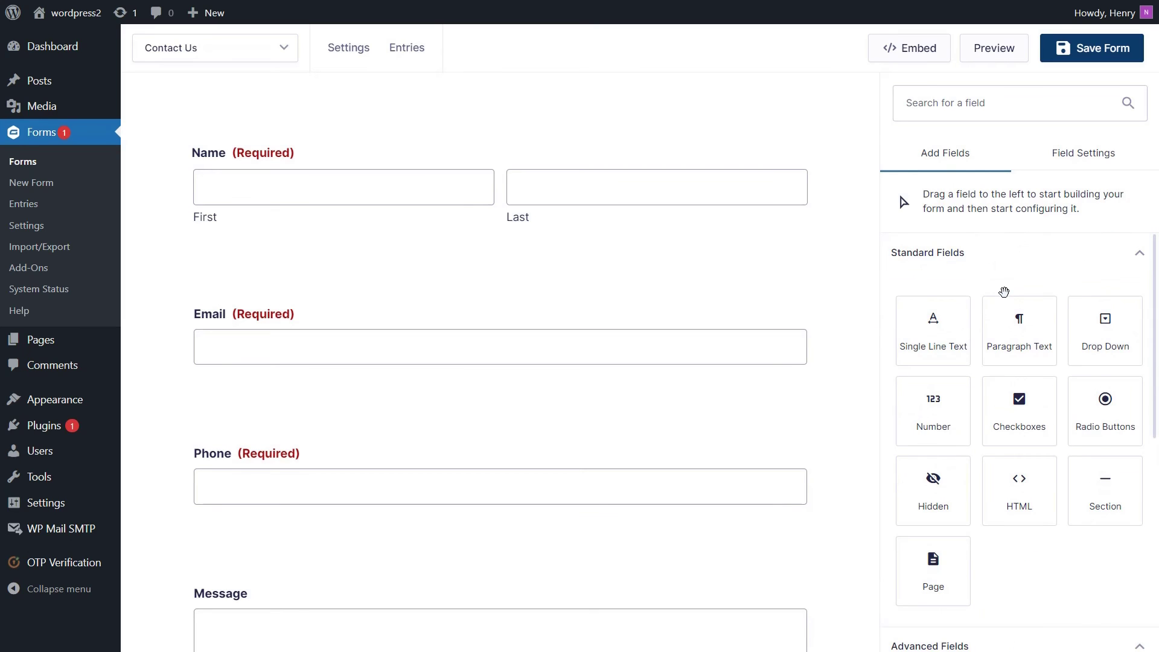
pyautogui.moveTo(932, 346); pyautogui.dragTo(564, 402)
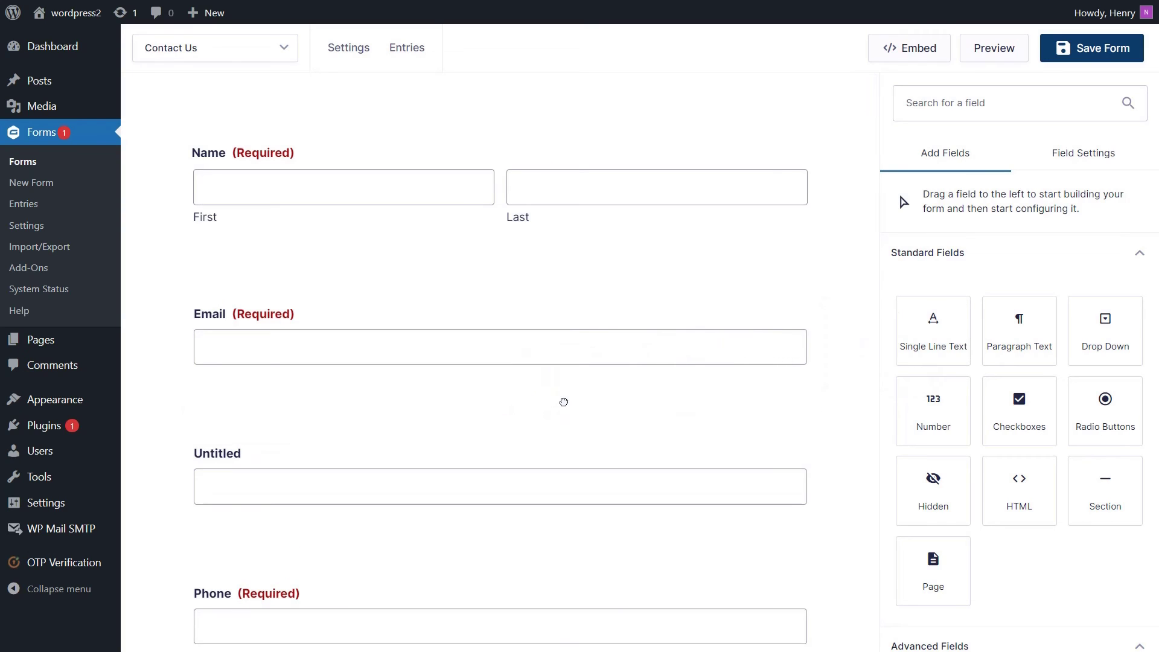
pyautogui.click(363, 457)
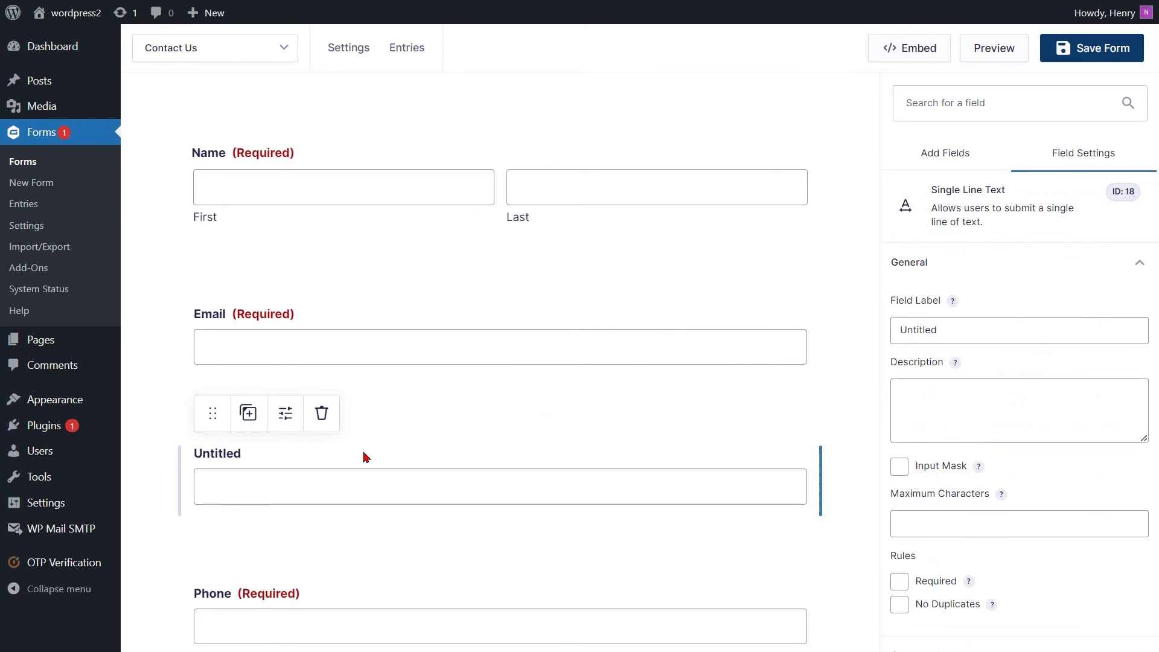
pyautogui.click(941, 330)
pyautogui.moveTo(942, 331); pyautogui.dragTo(882, 331)
pyautogui.write('Enter Vali')
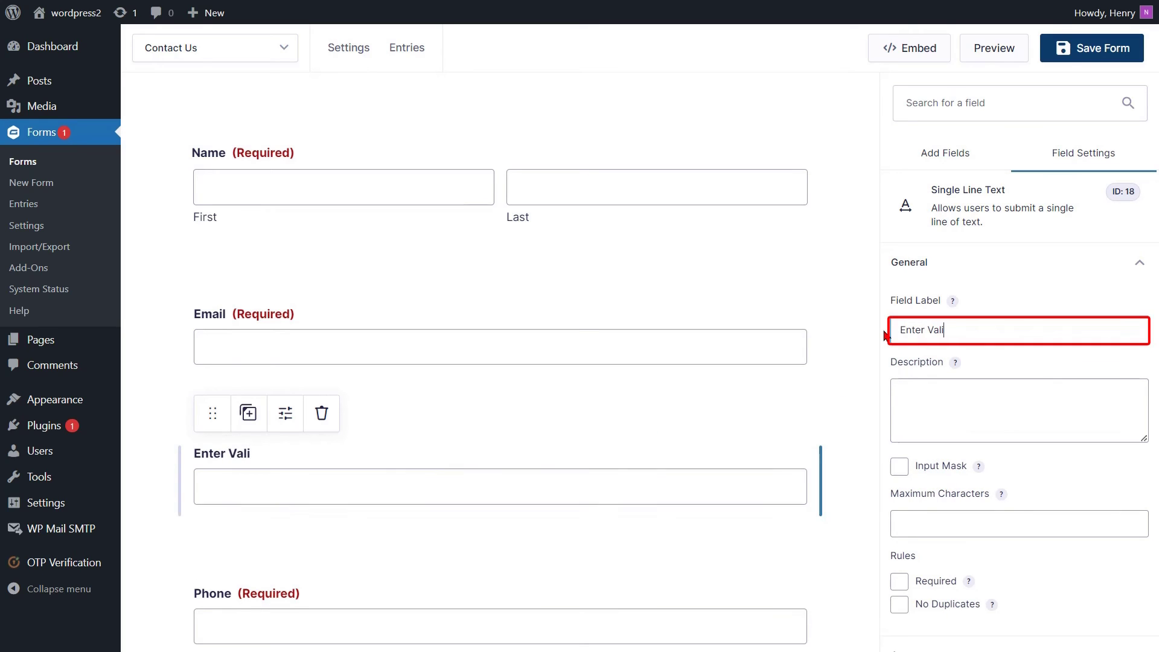
pyautogui.write('dation Code')
pyautogui.click(978, 361)
pyautogui.click(900, 582)
pyautogui.click(899, 583)
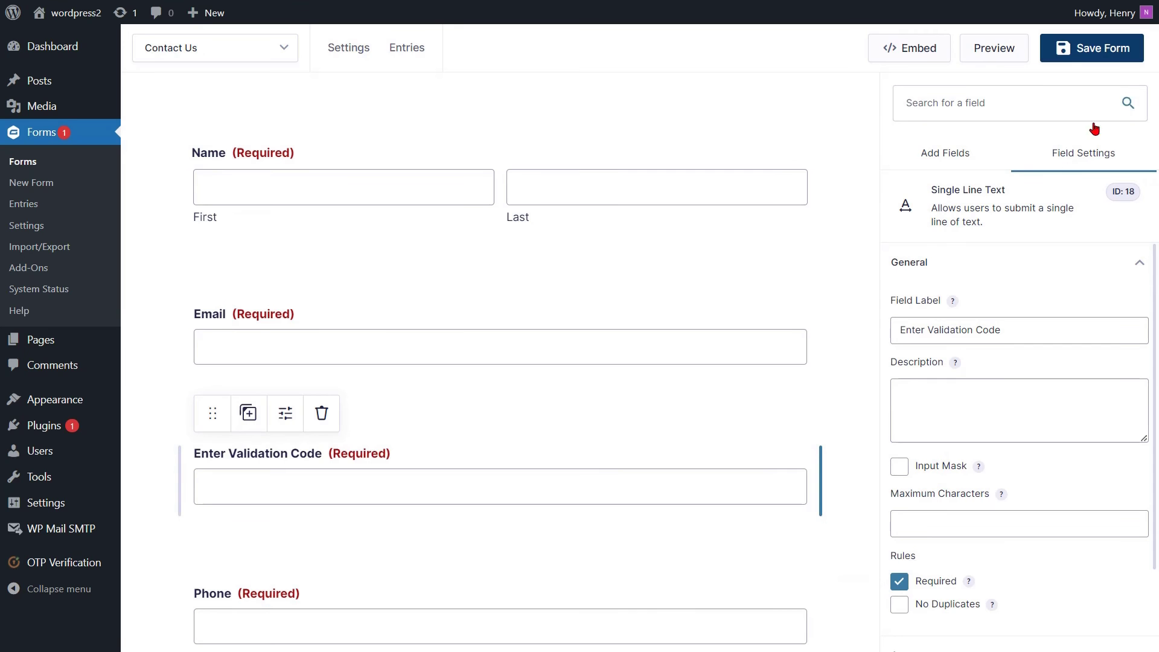
# Step: Save the Contact Us form and copy the 'Enter Validation Code' label
pyautogui.click(1102, 54)
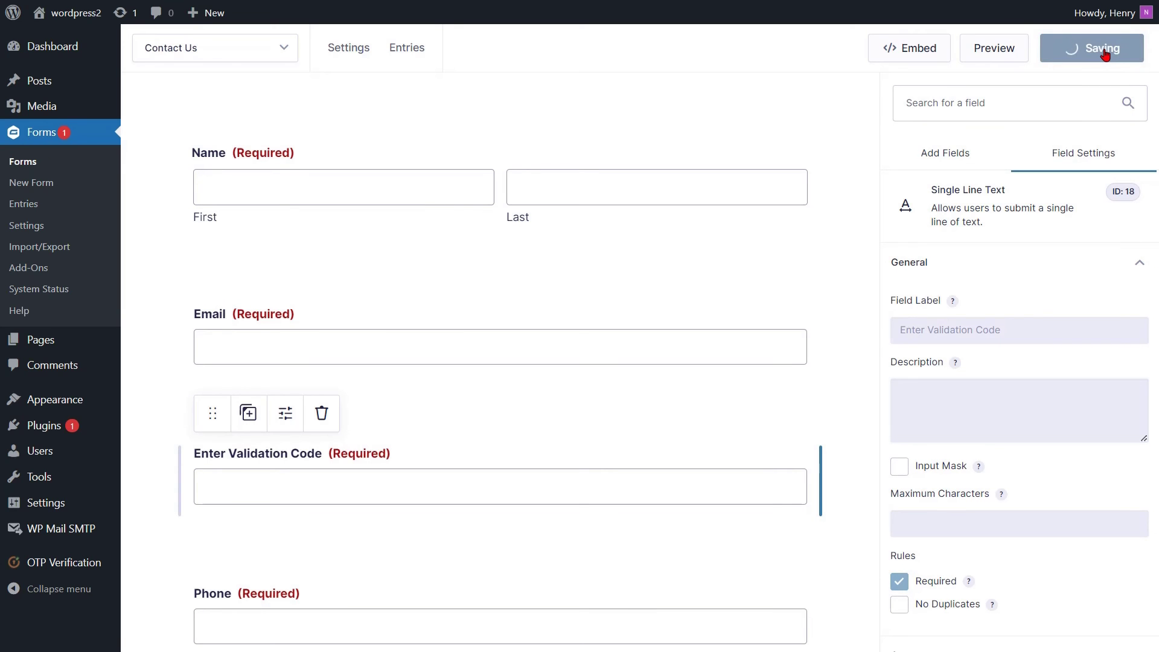
pyautogui.moveTo(996, 331); pyautogui.dragTo(897, 331)
pyautogui.hotkey('ctrl', 'c')
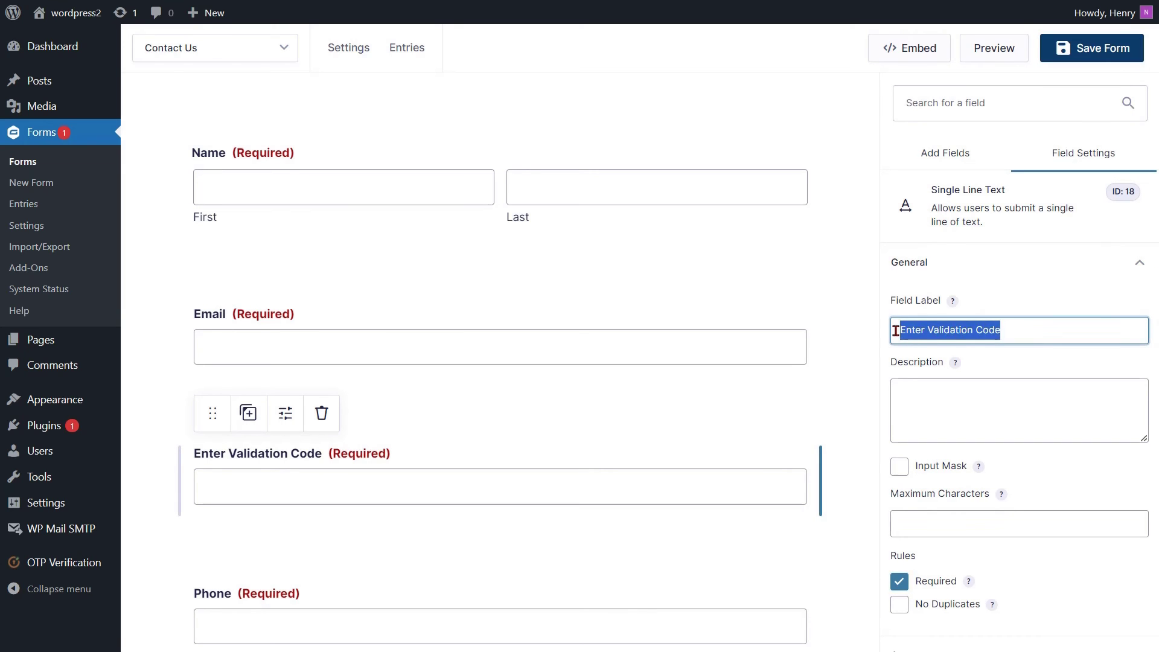
pyautogui.click(884, 332)
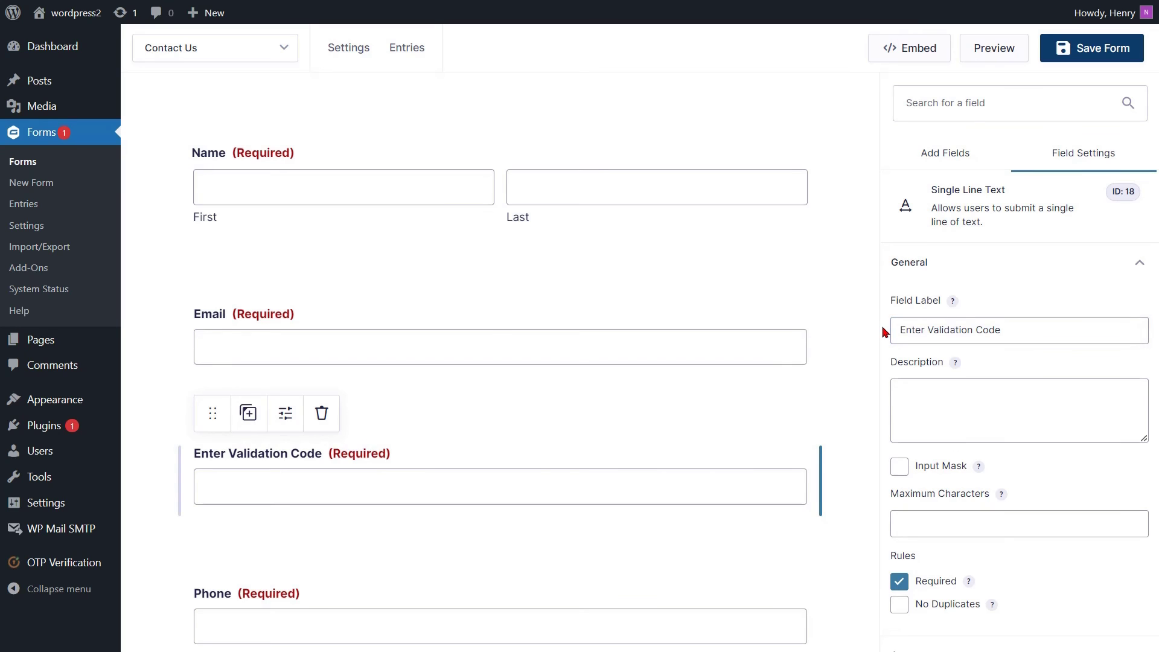
pyautogui.hotkey('ctrl', 'Tab')
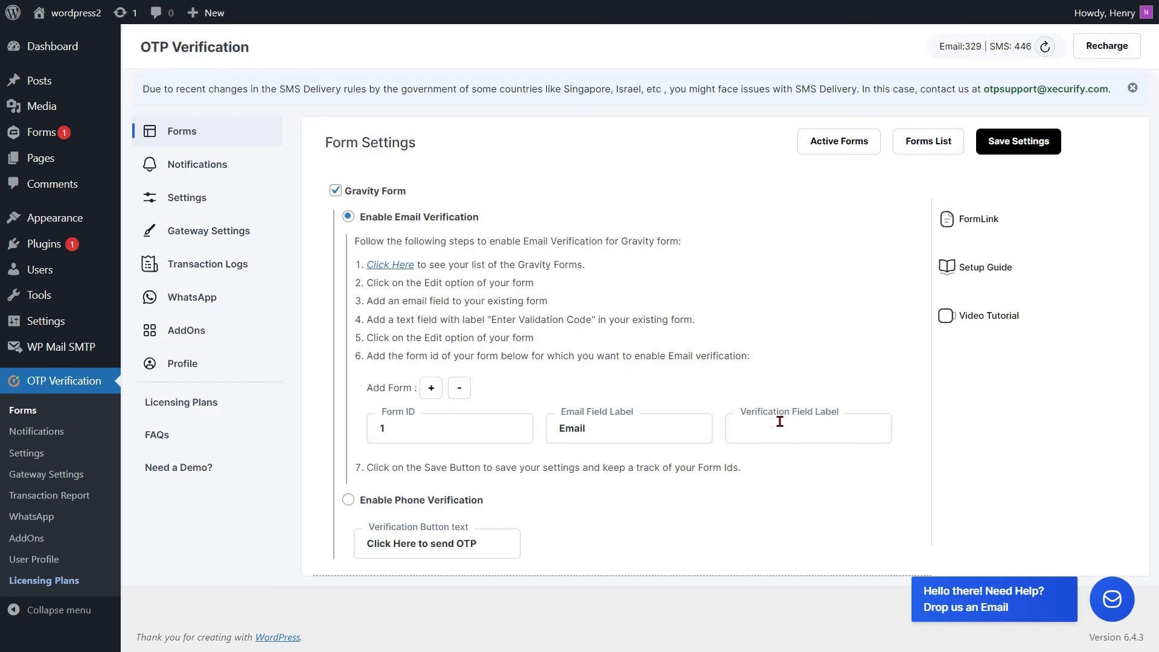
# Step: Set the Verification Field Label to 'Enter Validation Code' and save the OTP settings
pyautogui.click(771, 425)
pyautogui.hotkey('ctrl', 'v')
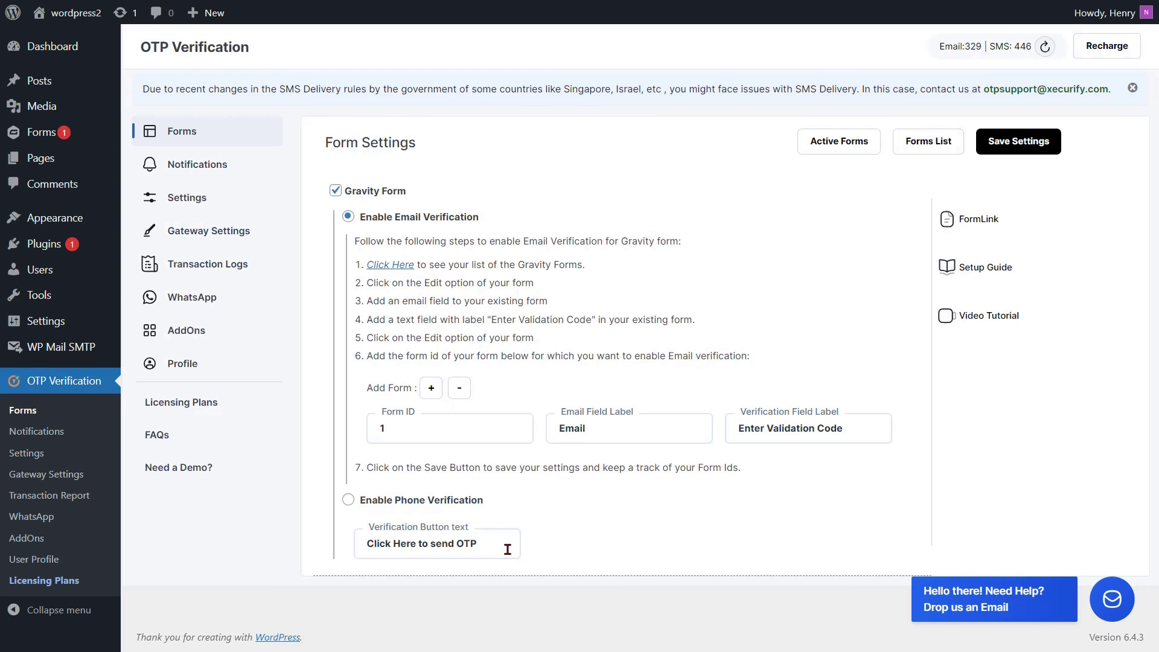
pyautogui.click(1029, 143)
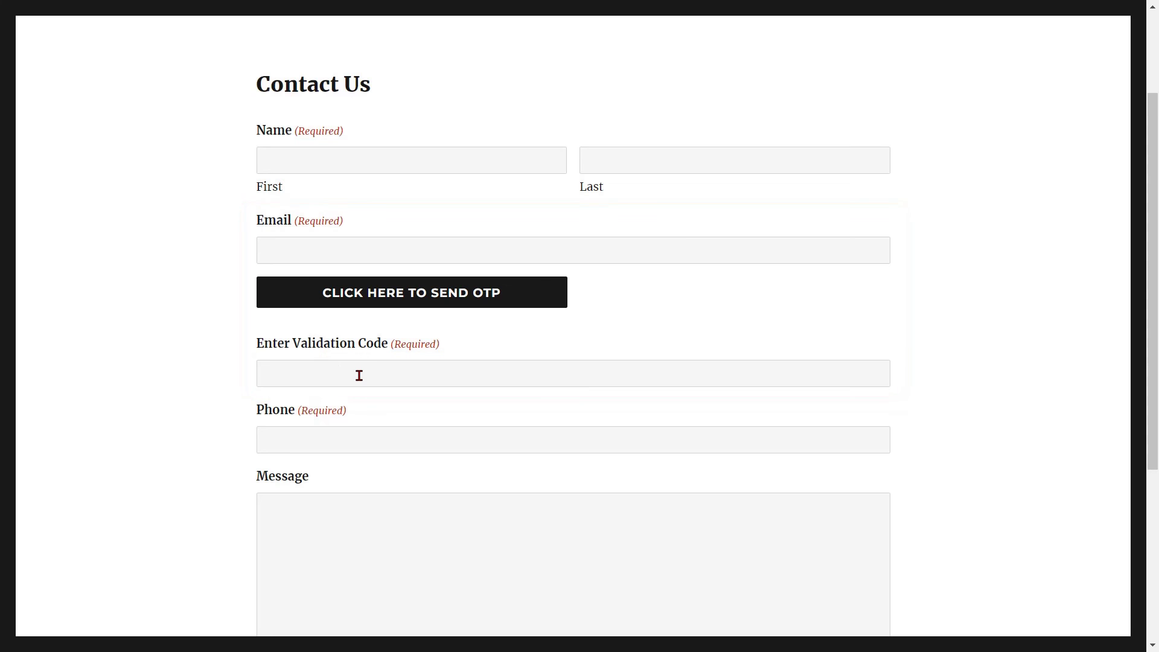
# Step: Fill in the first name, last name and e-mail address, then request an e-mailed OTP
pyautogui.click(322, 156)
pyautogui.write('John')
pyautogui.click(611, 156)
pyautogui.write('Smith')
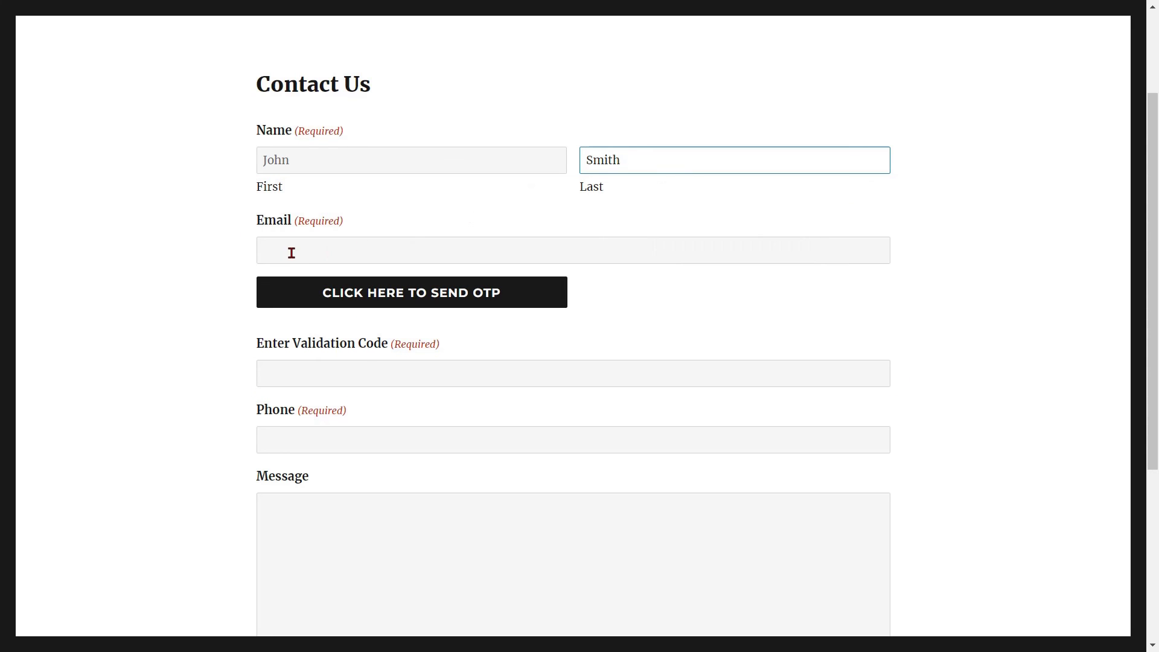
pyautogui.click(289, 251)
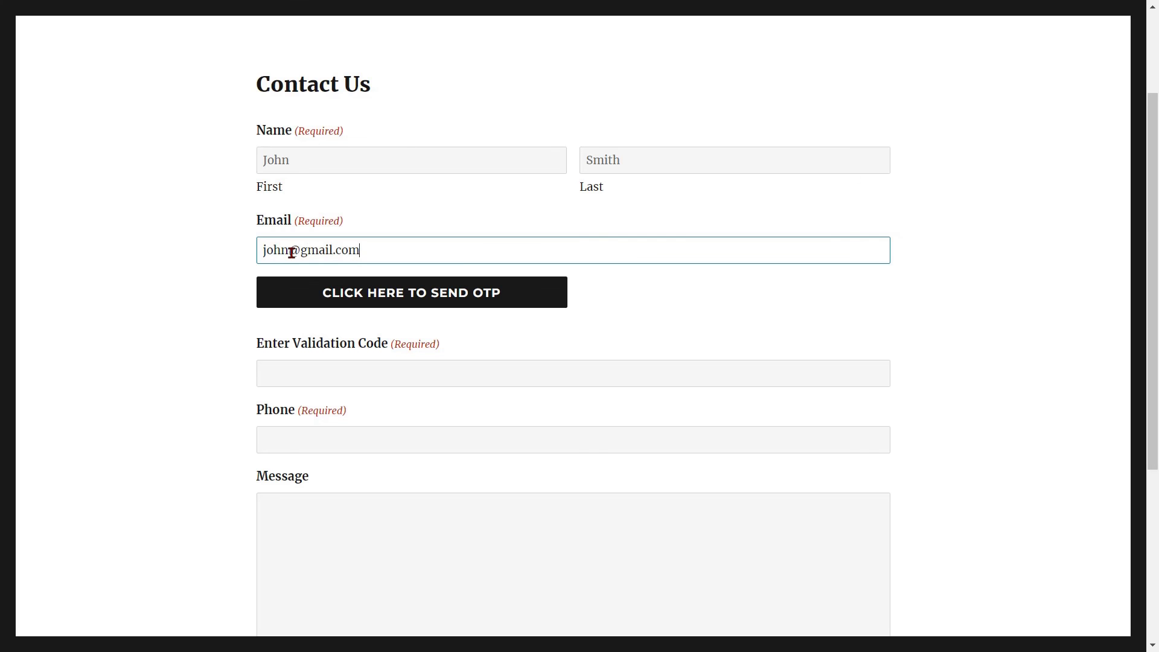
pyautogui.click(390, 300)
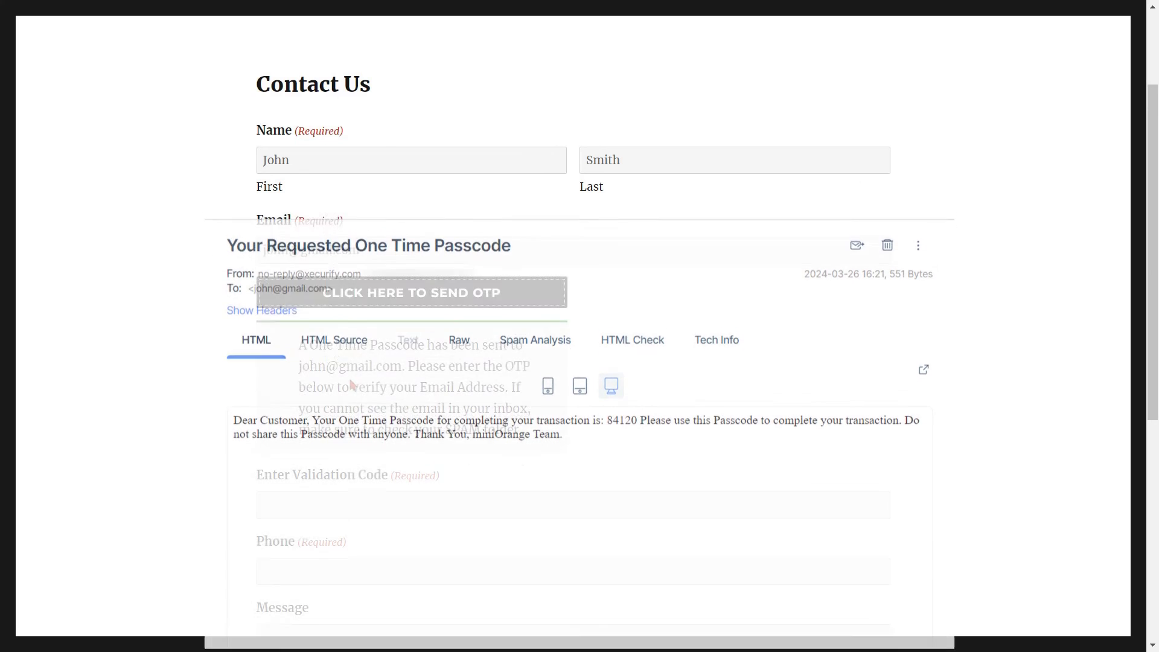
# Step: Enter the received code, phone number and message 'Enter text messages.', then submit the form
pyautogui.click(319, 507)
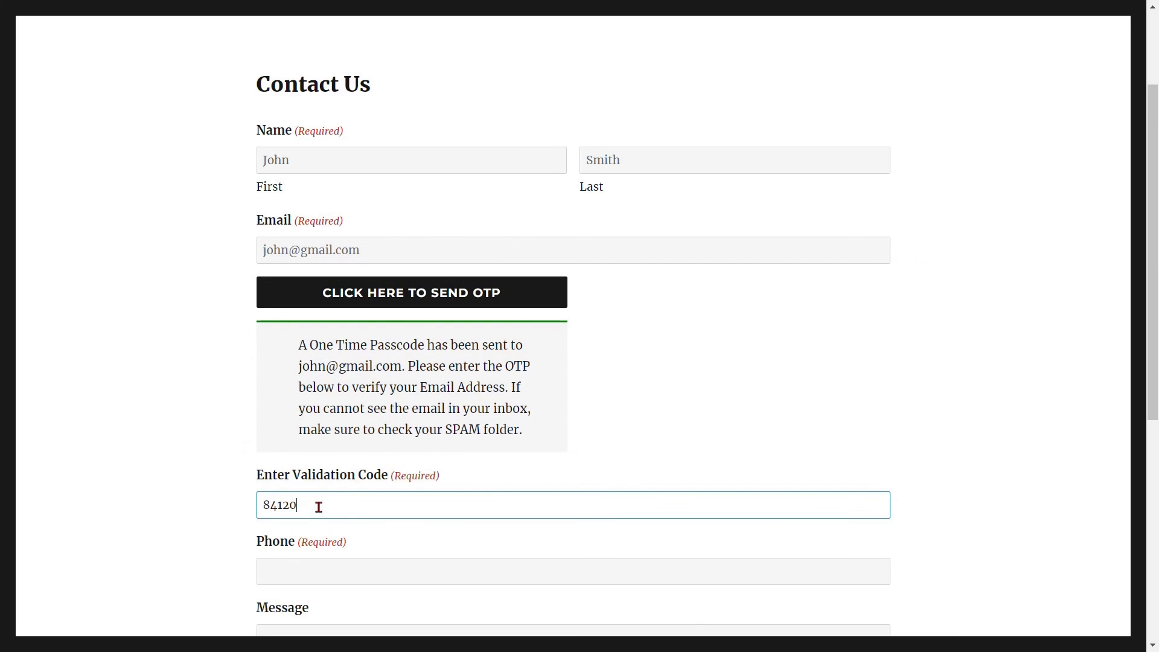
pyautogui.scroll(-7, 319, 508)
pyautogui.click(295, 159)
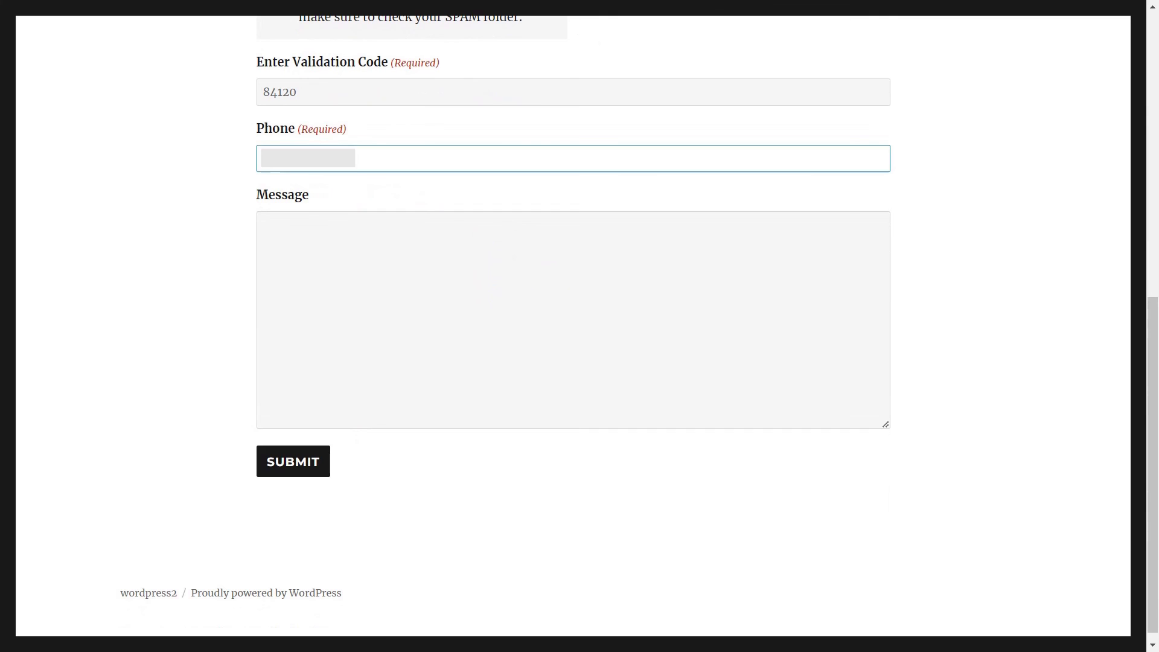
pyautogui.click(301, 227)
pyautogui.write('Enter text messages.')
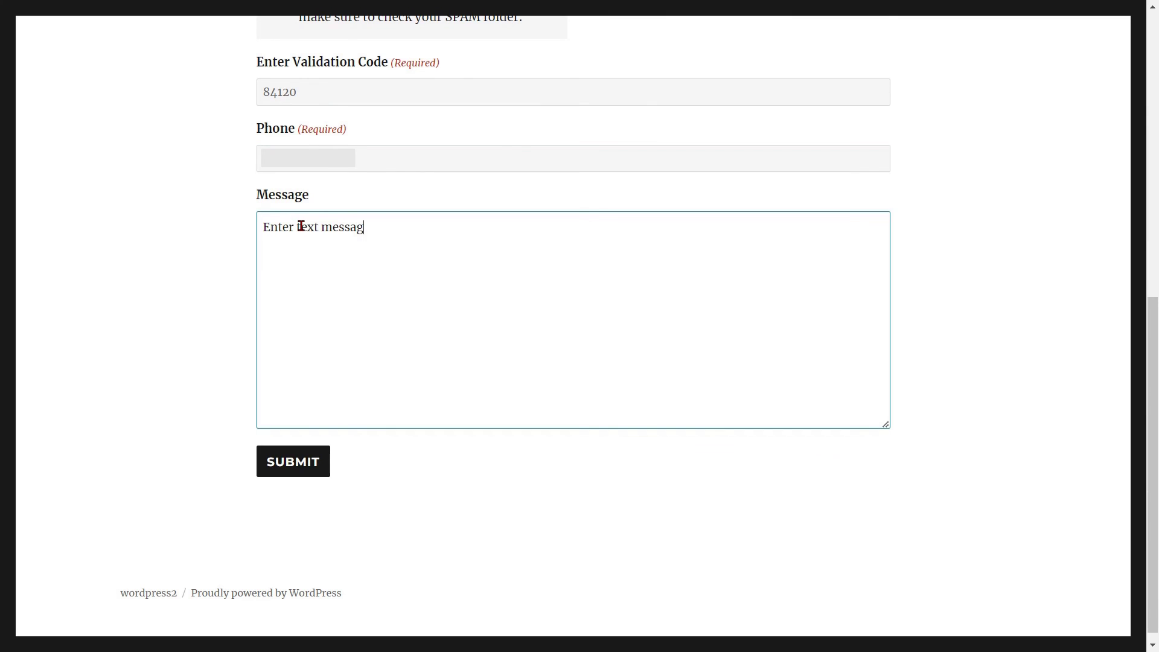
pyautogui.click(289, 466)
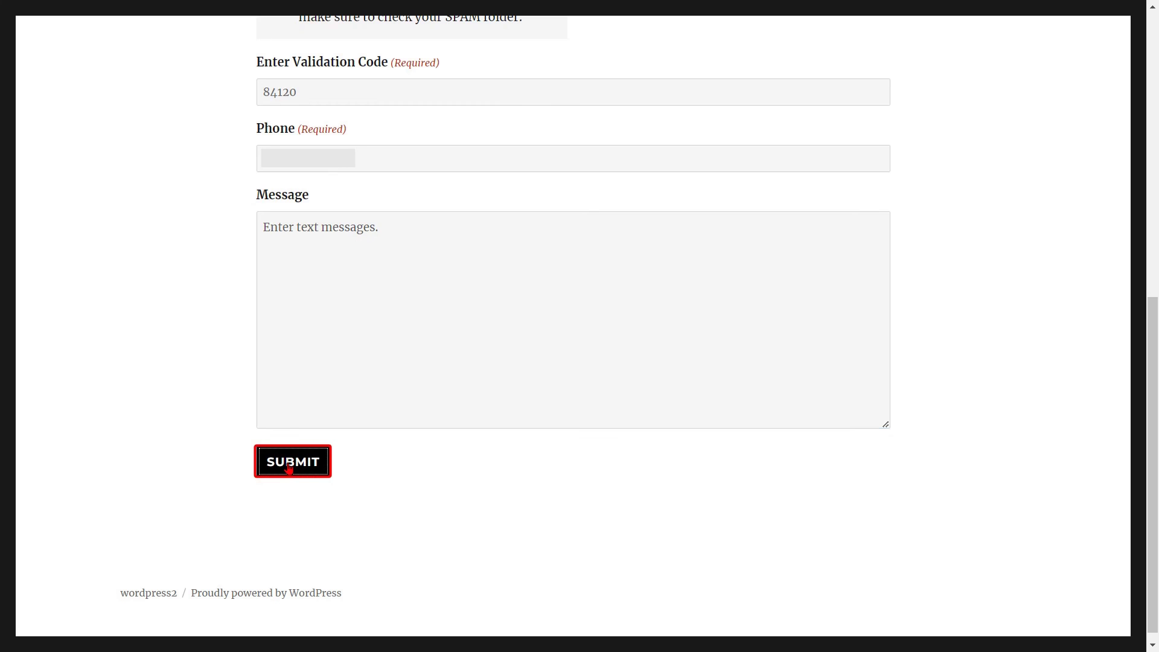